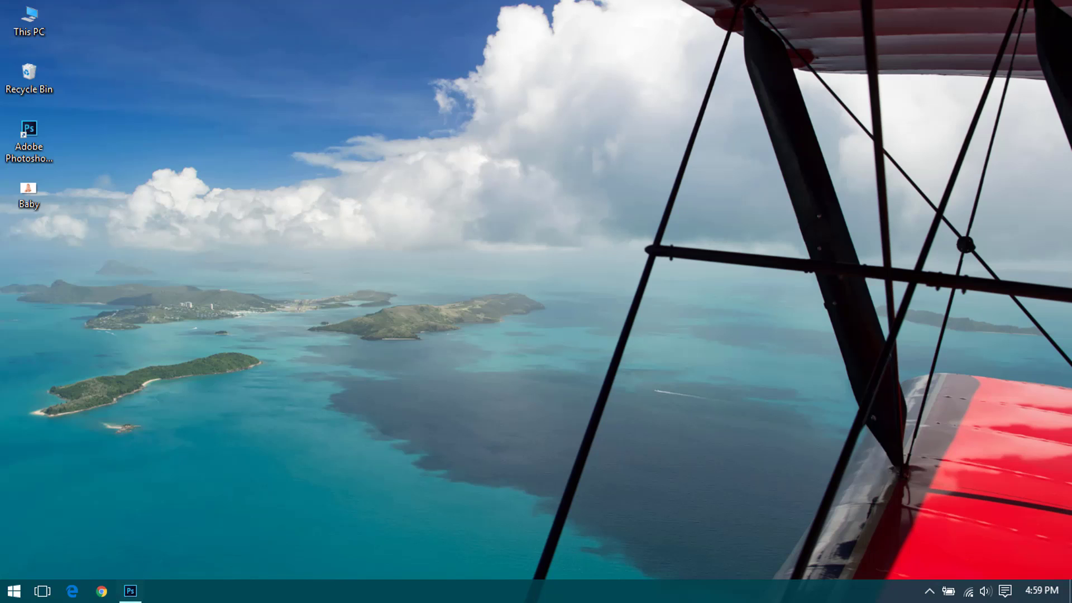
- Switch to Photoshop and open the Baby image from the Desktop
click(132, 591)
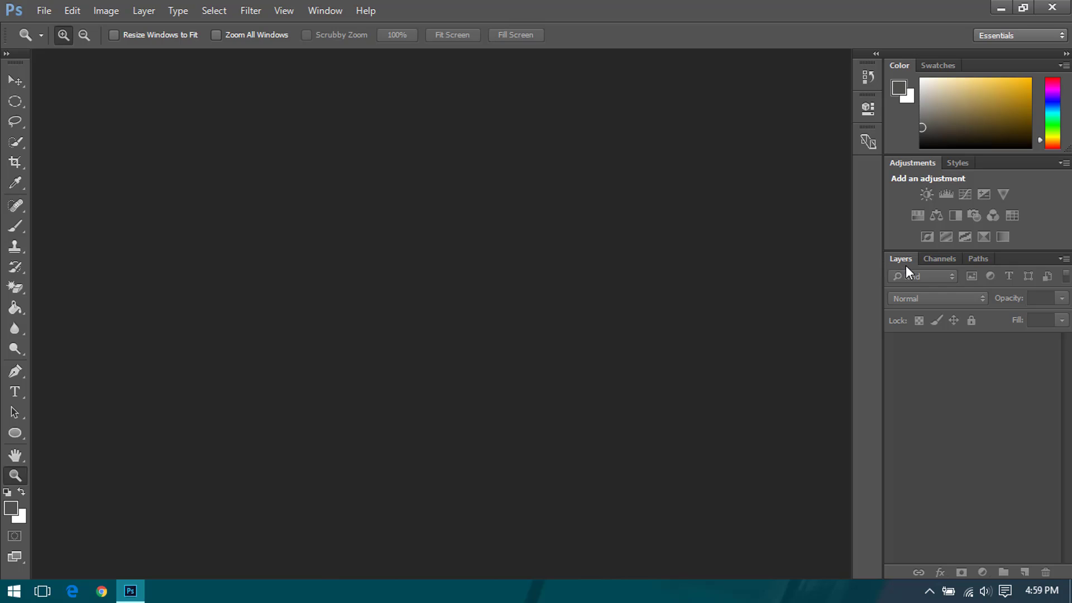
click(335, 14)
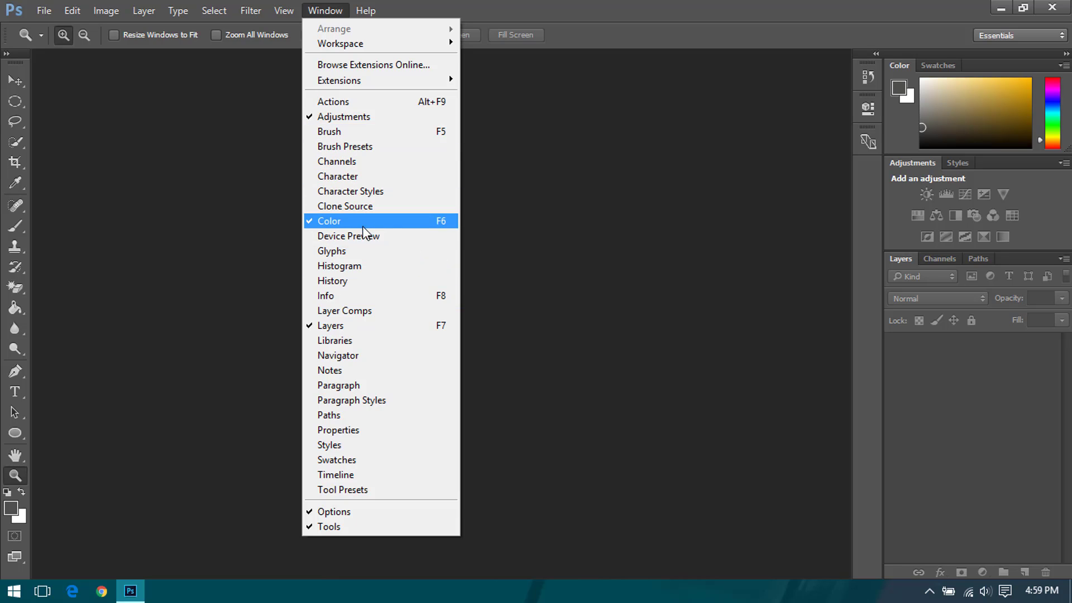
click(628, 367)
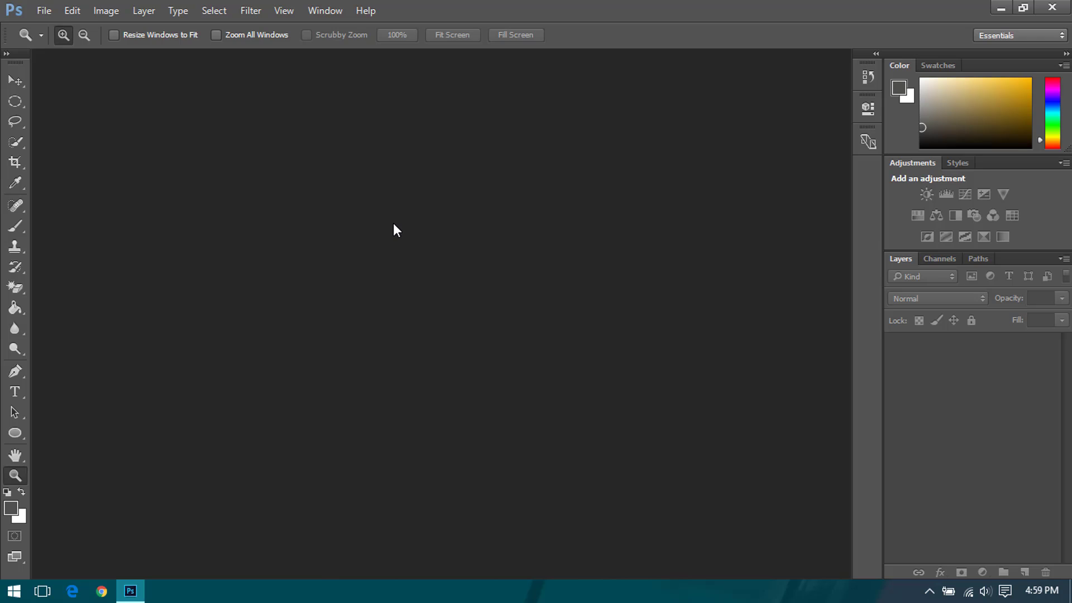
click(43, 12)
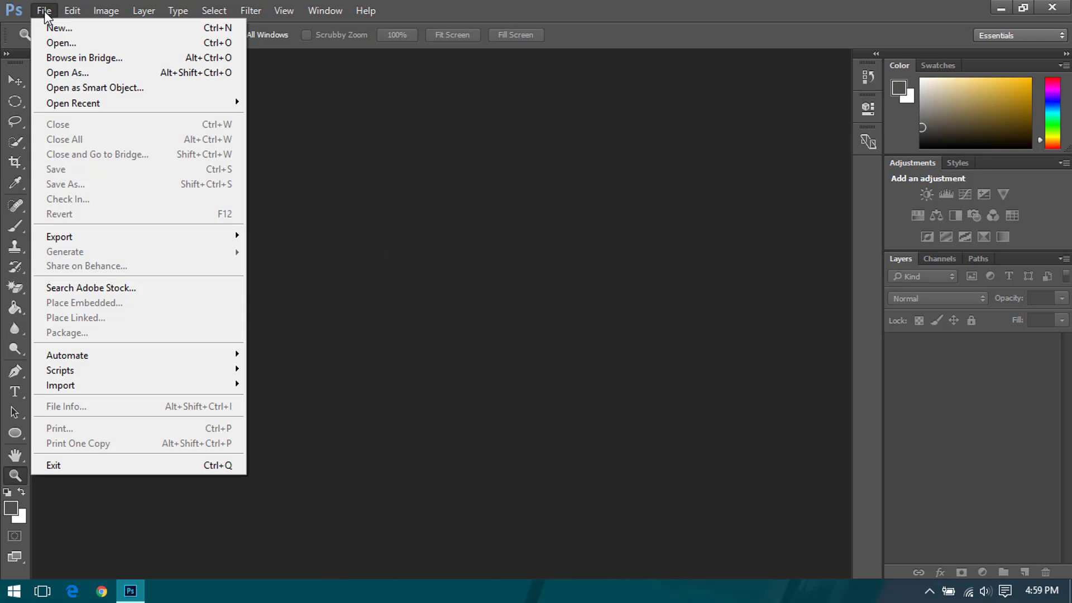
click(119, 42)
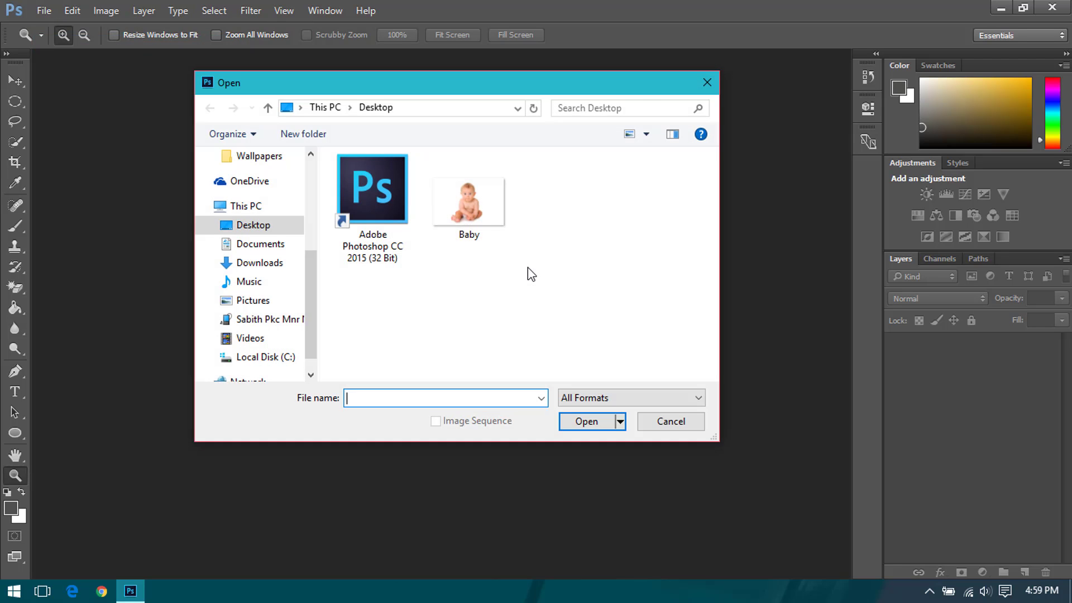
click(467, 201)
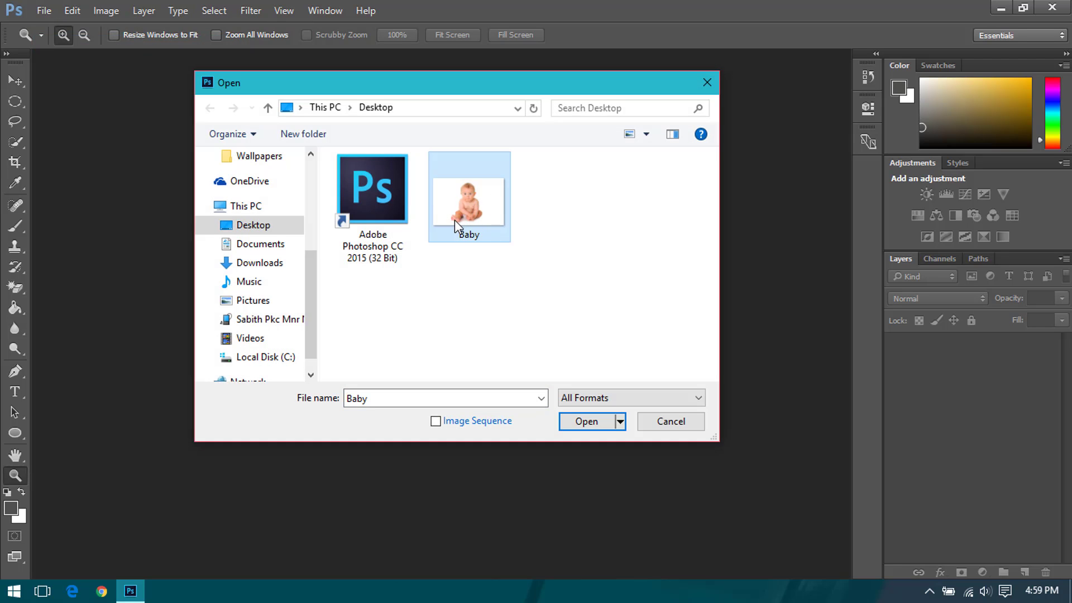
click(575, 423)
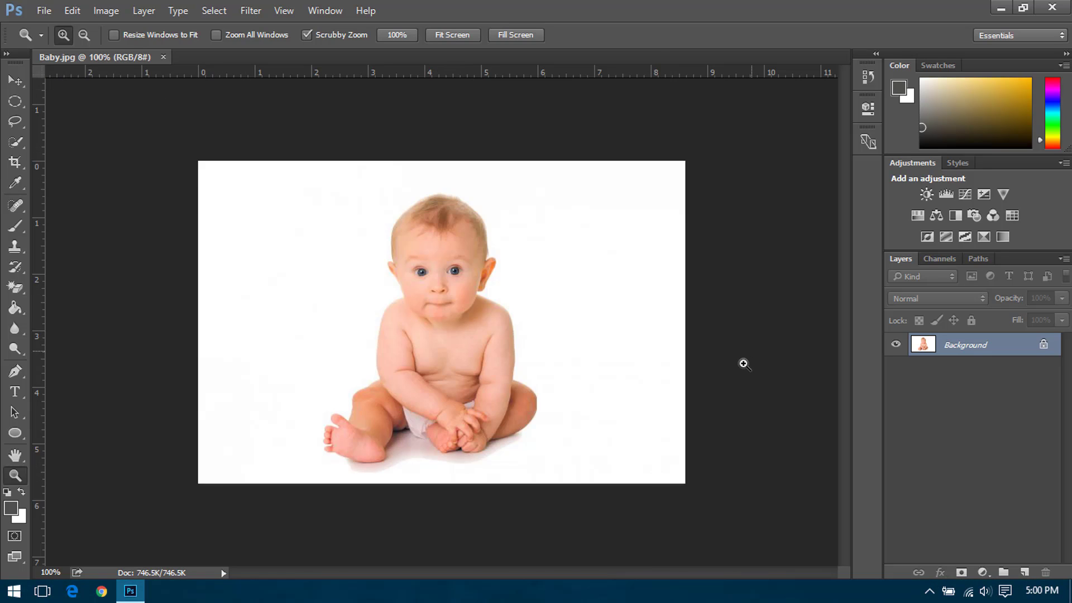
- Compare the 100%, Fit Screen and Fill Screen views, ending with the whole image fitted to the screen
key(ctrl+0)
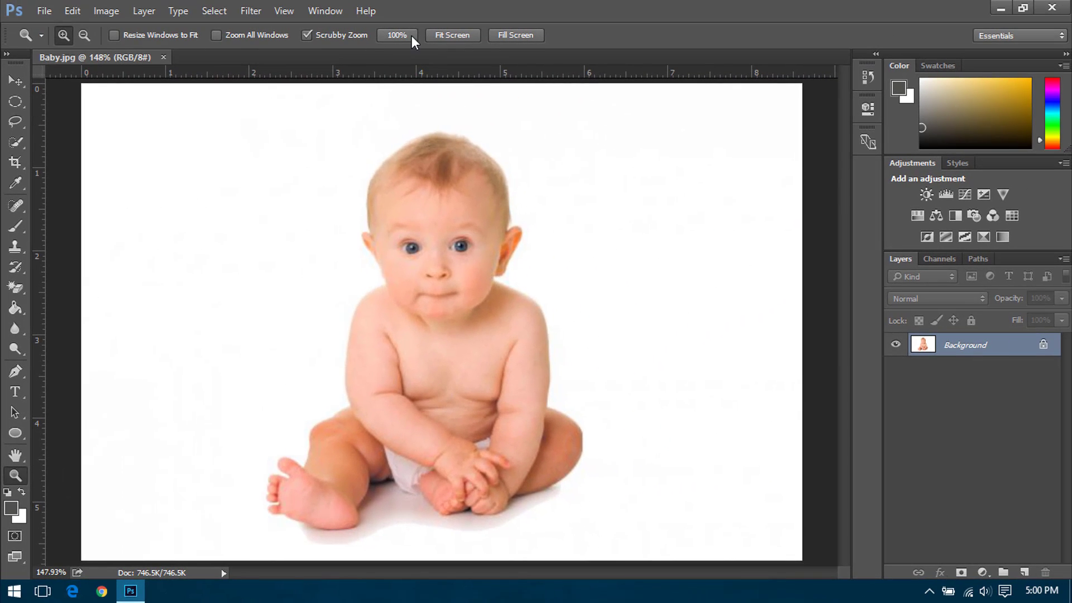
click(394, 36)
click(450, 36)
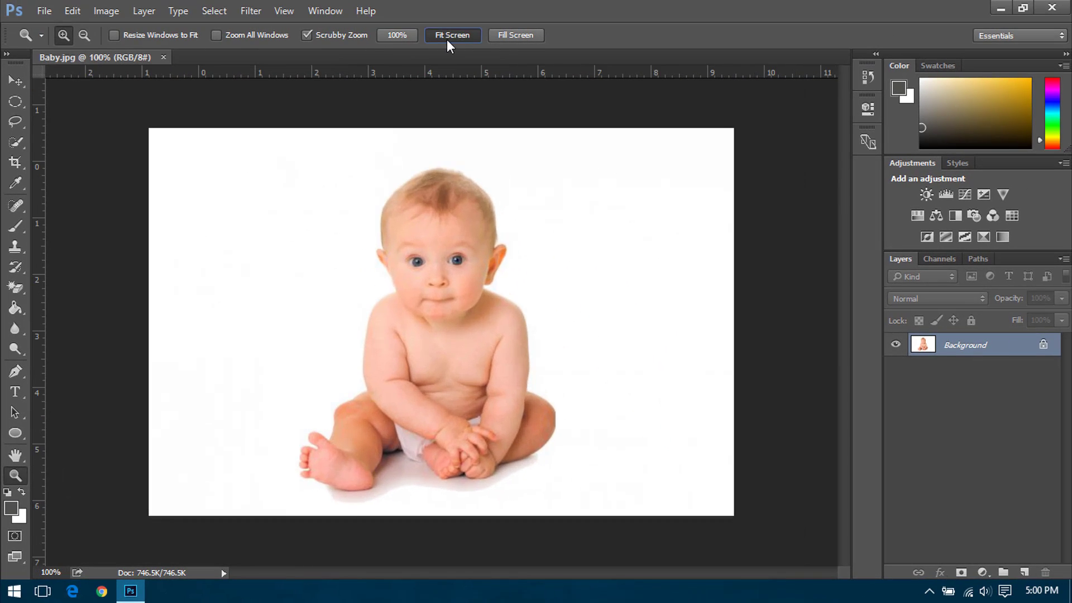
click(514, 34)
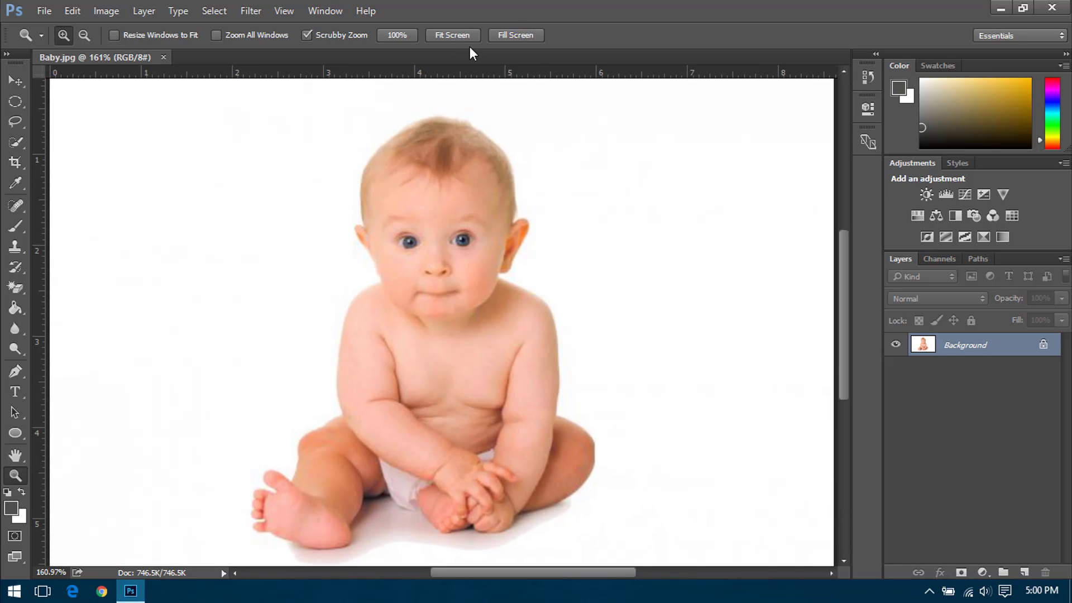
click(447, 36)
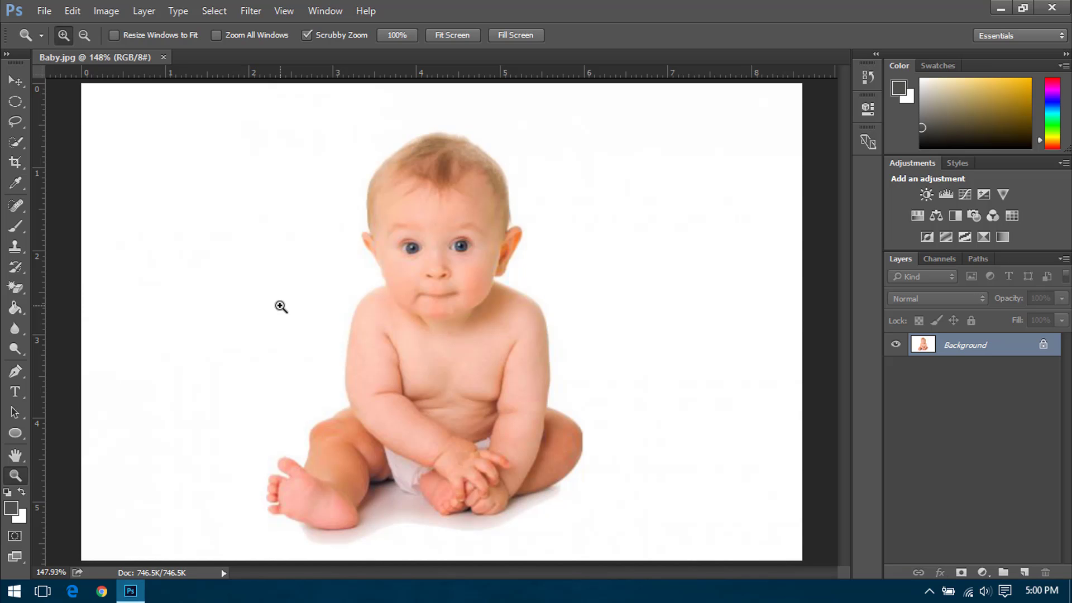
- Apply a Hue/Saturation adjustment to the baby photo with Hue +6, Saturation -35 and Lightness +9
key(ctrl+u)
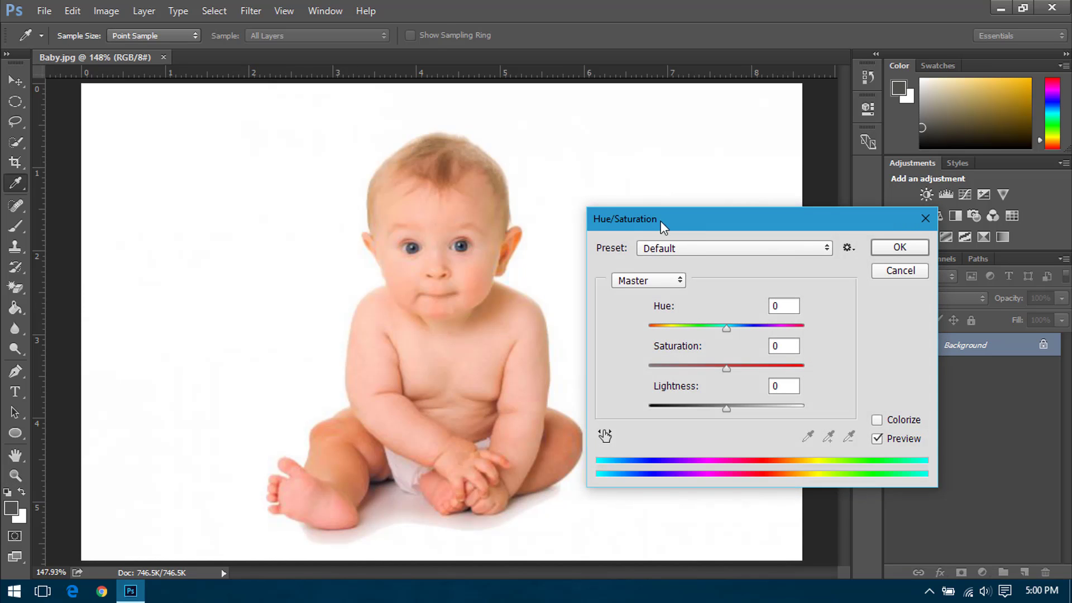
click(893, 272)
click(106, 10)
mouse_move(168, 52)
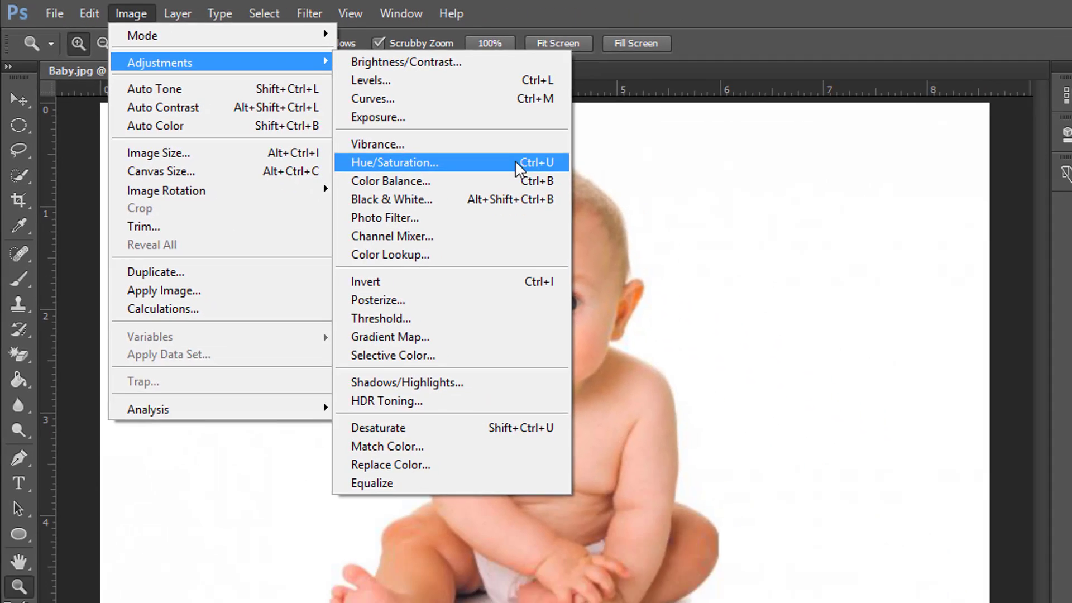
click(721, 242)
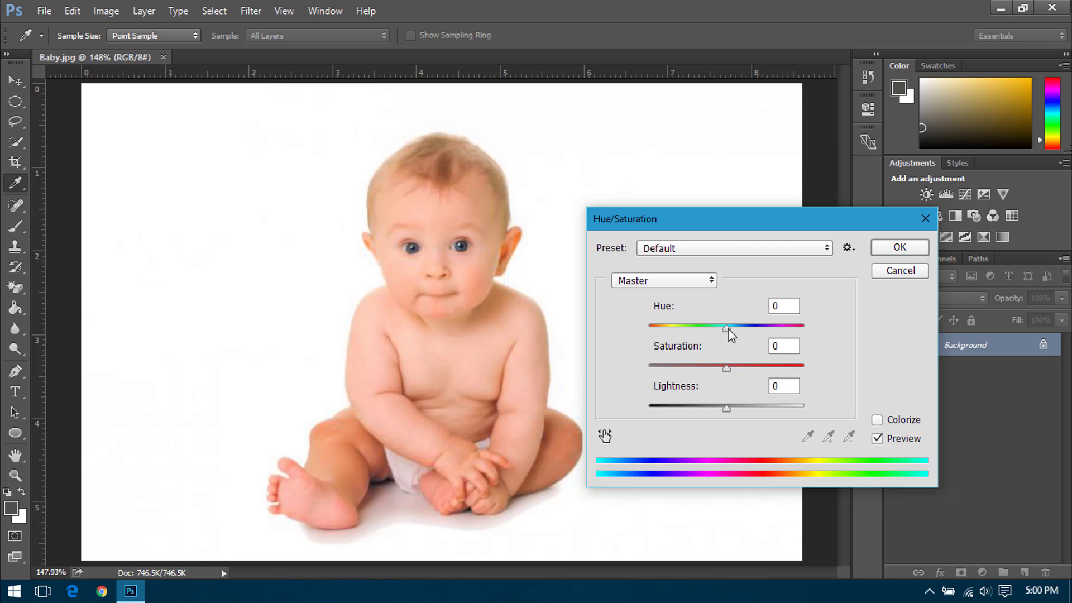
mouse_move(729, 330)
mouse_down()
mouse_move(685, 335)
mouse_move(761, 338)
mouse_move(714, 338)
mouse_up()
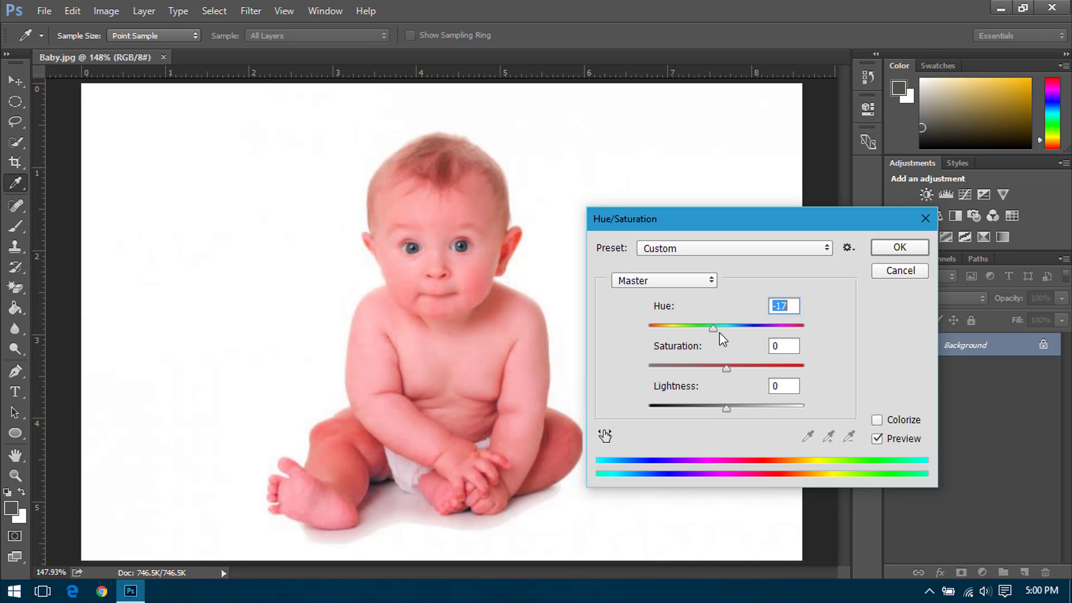
drag(715, 329, 731, 330)
drag(727, 368, 699, 368)
mouse_move(726, 408)
mouse_down()
mouse_move(706, 409)
mouse_move(745, 408)
mouse_move(734, 410)
mouse_up()
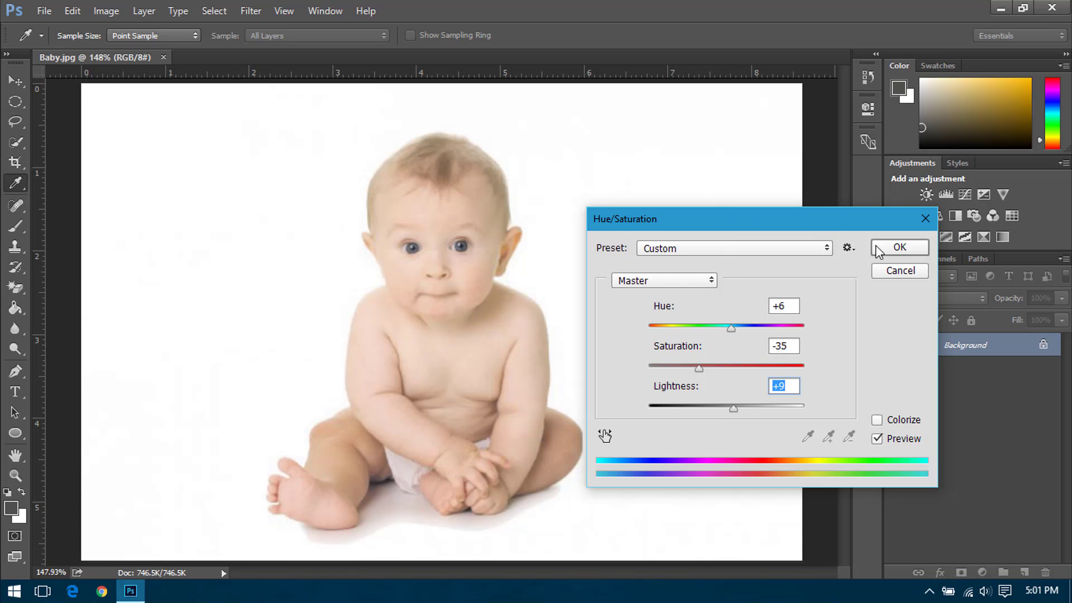
click(900, 248)
- Convert the locked Background into a regular layer named Baby
key(z)
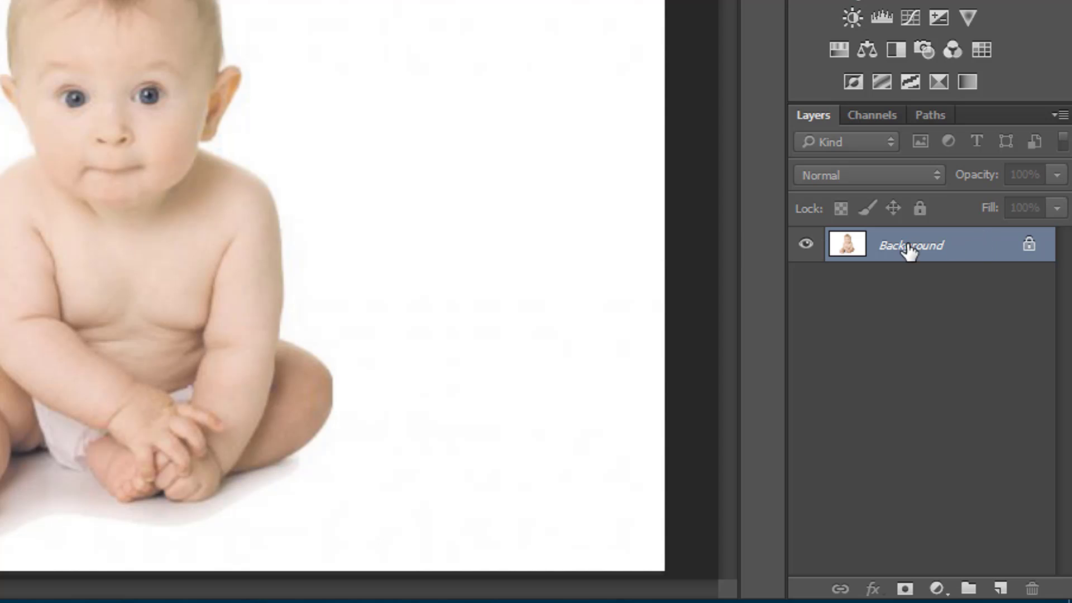
double_click(986, 250)
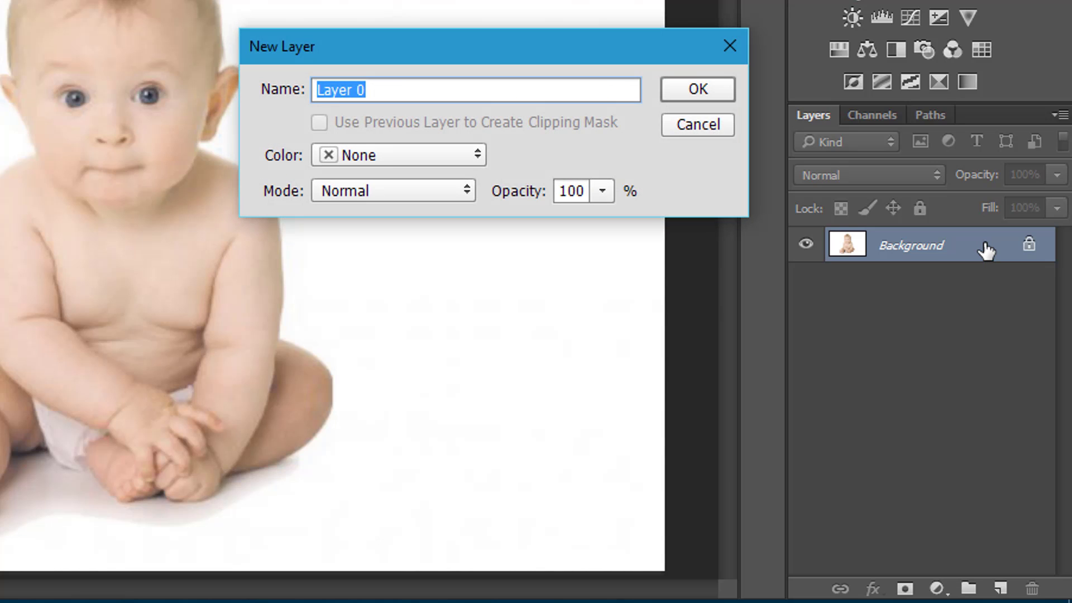
text(Baby)
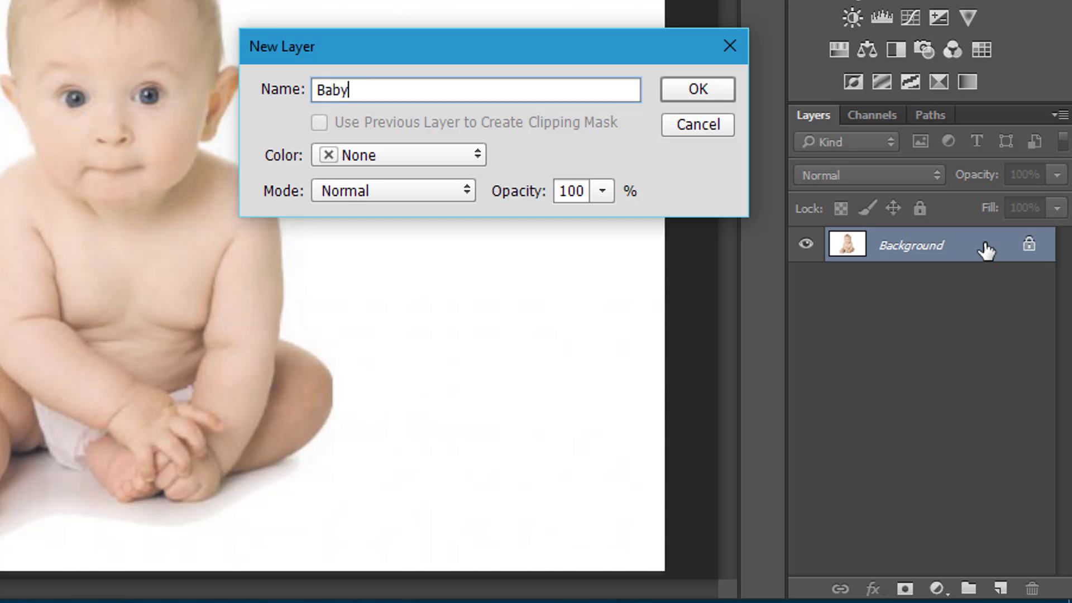
click(723, 94)
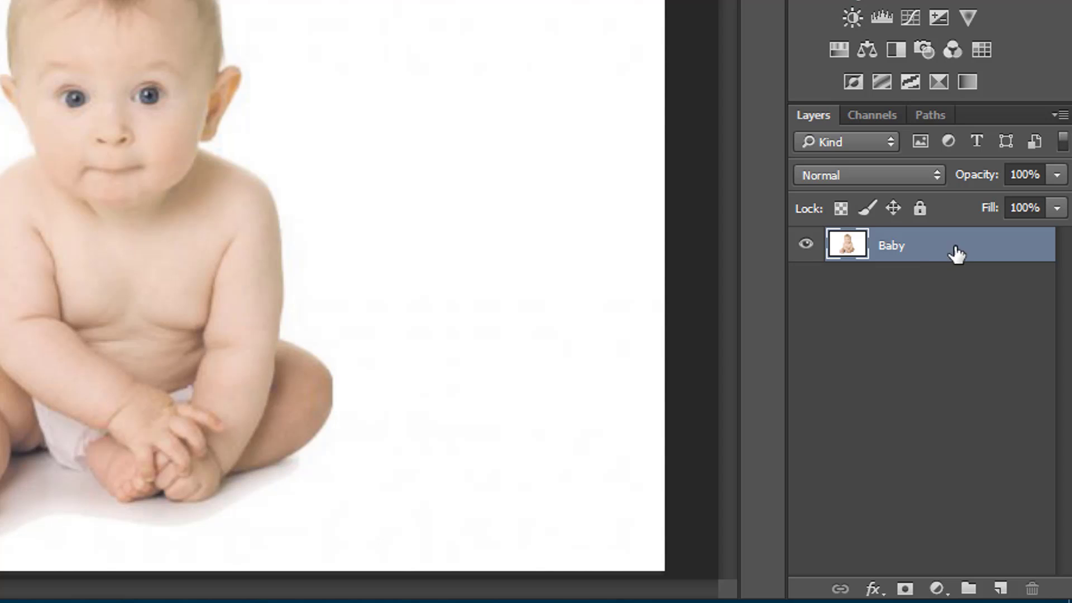
- Try fully locking the Baby layer and unlocking it again, leaving the layer deselected
click(920, 313)
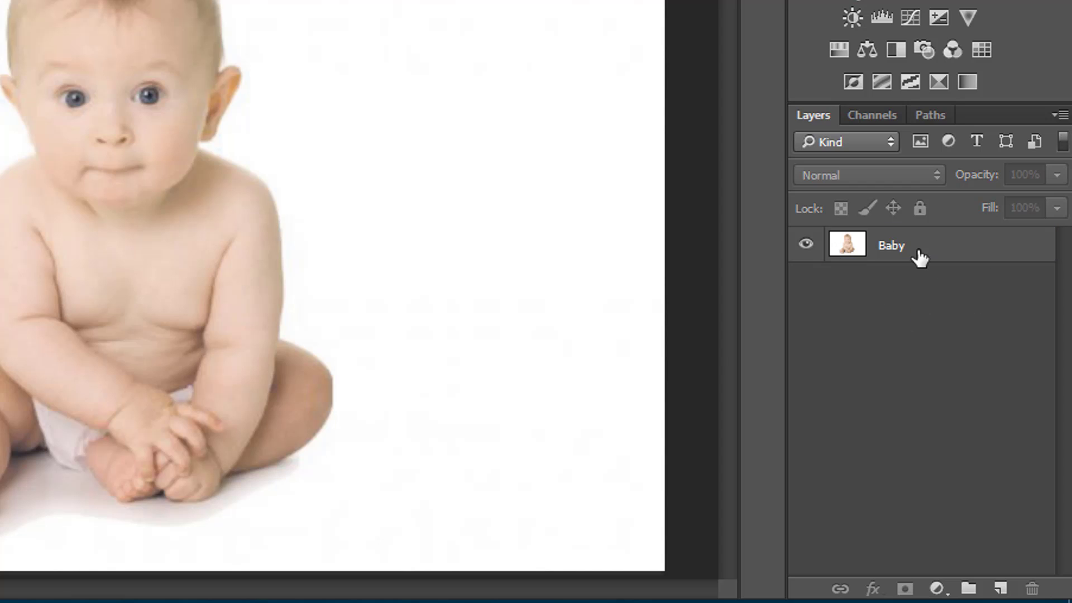
click(926, 249)
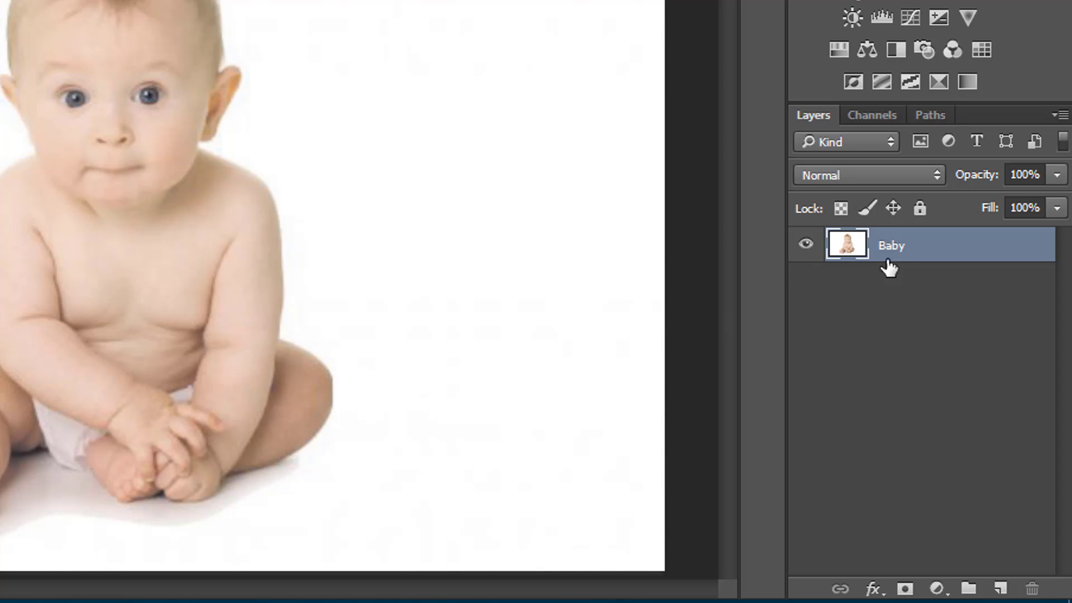
click(919, 209)
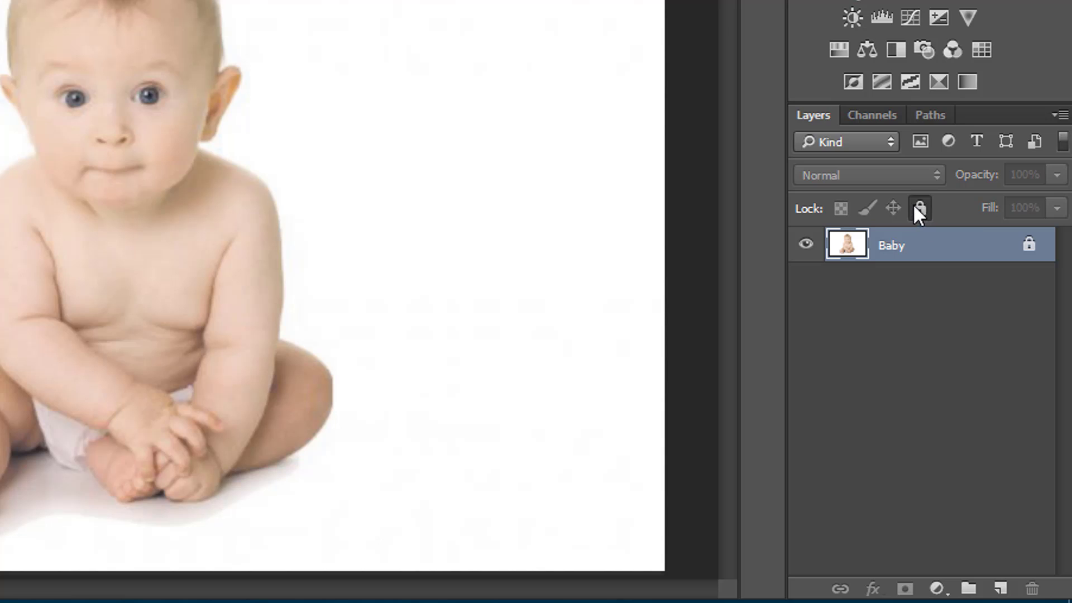
click(920, 208)
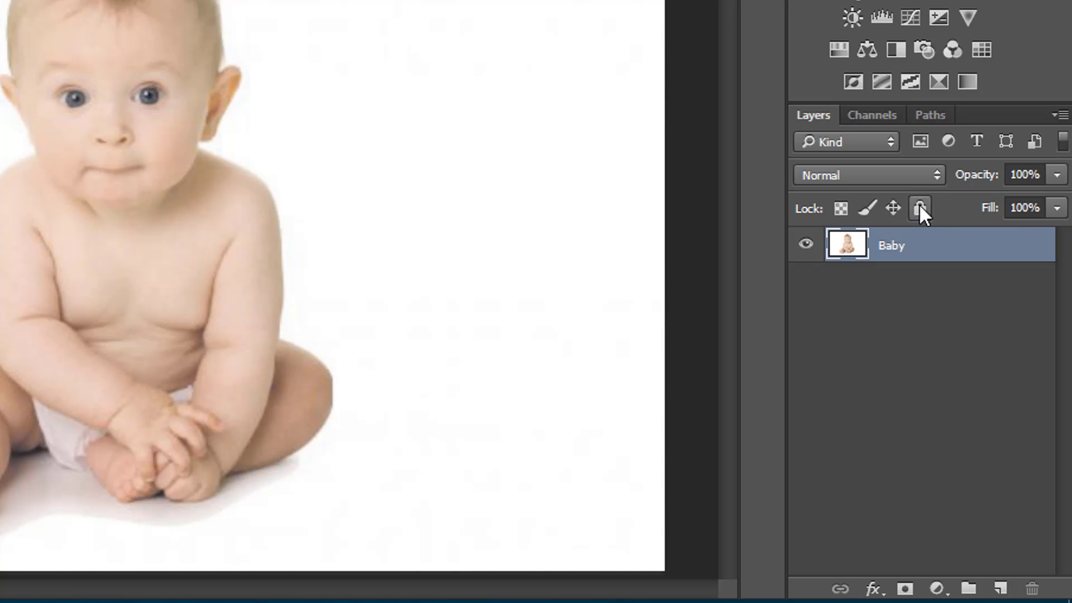
click(920, 207)
click(920, 208)
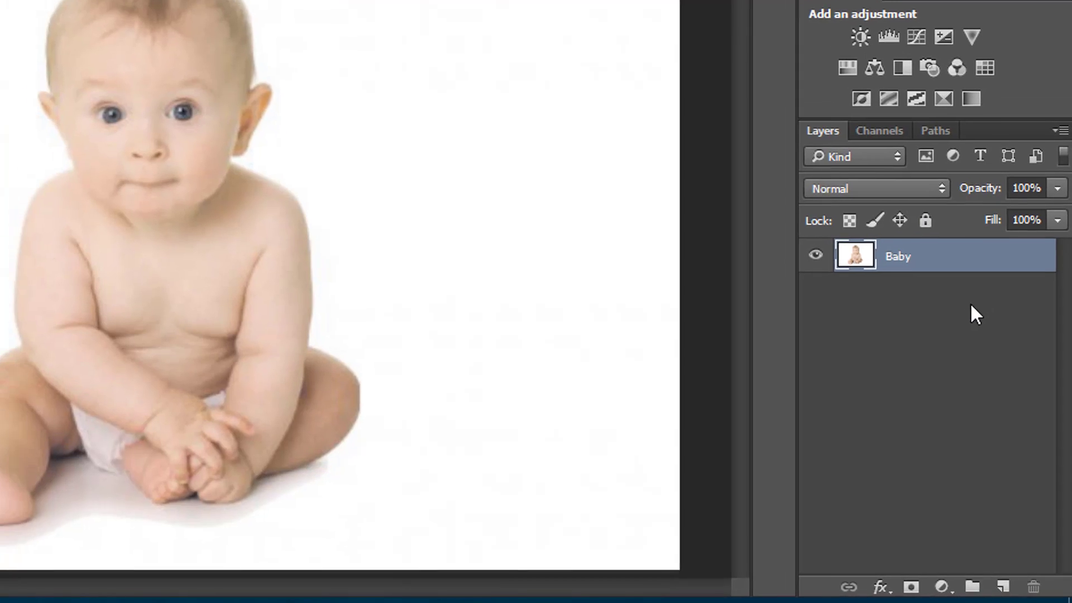
click(966, 315)
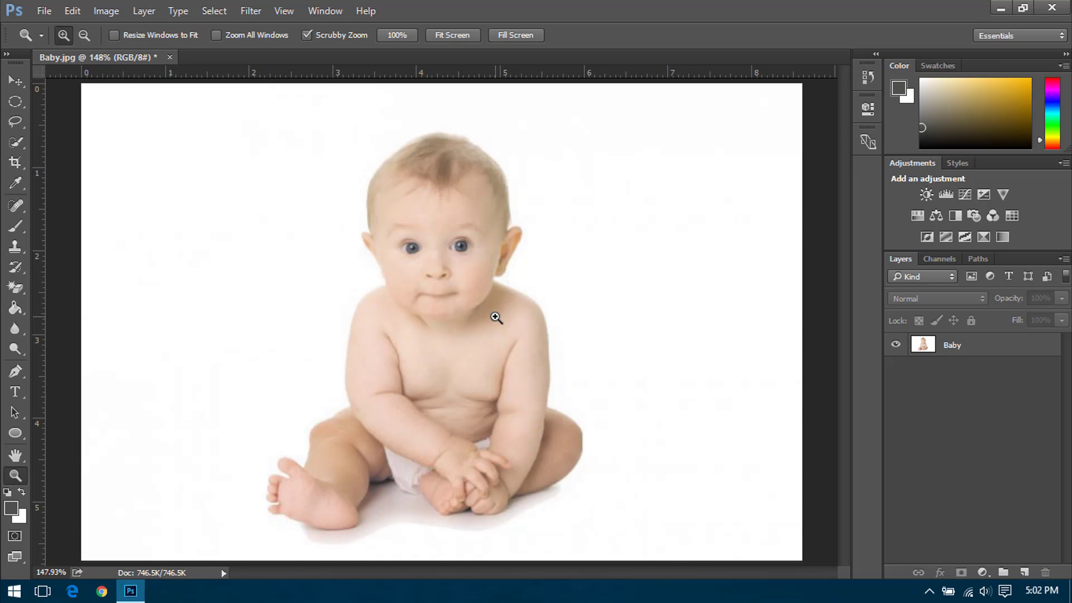
- Activate the Polygonal Lasso tool in place of the regular Lasso
click(15, 78)
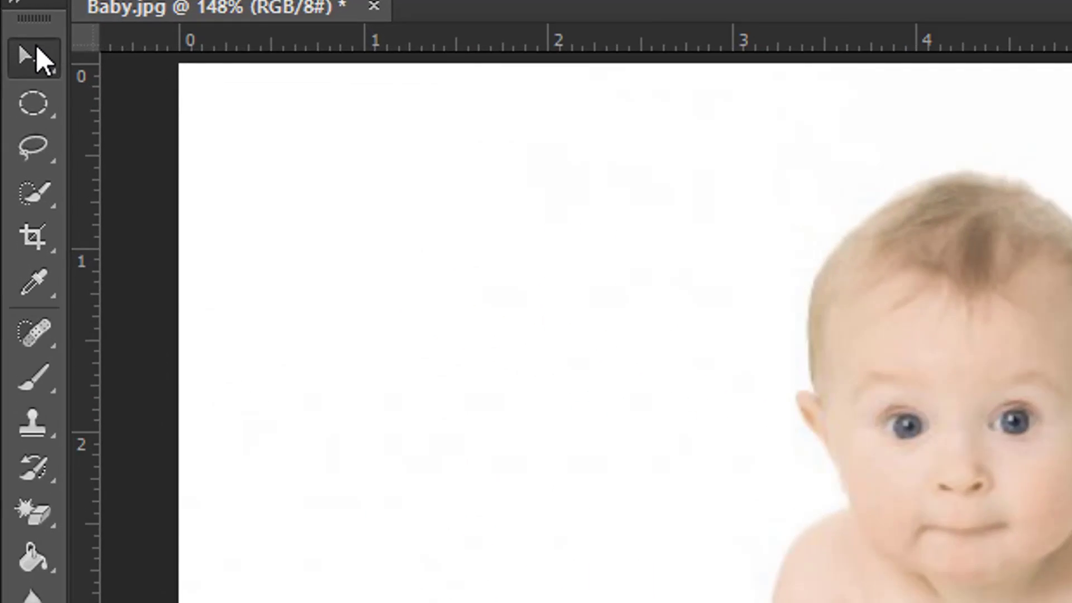
click(34, 148)
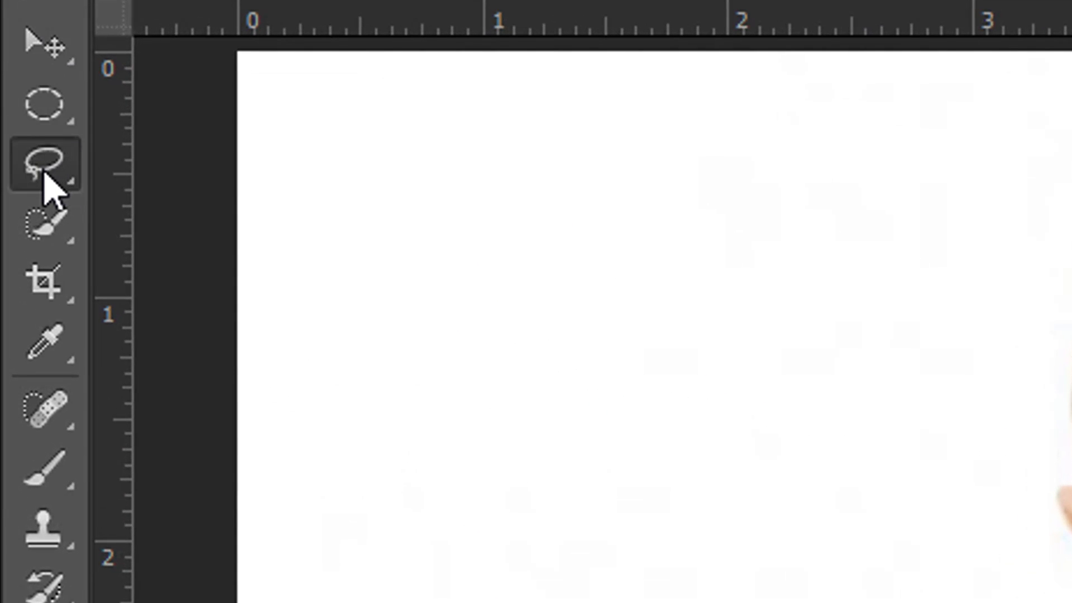
right_click(45, 174)
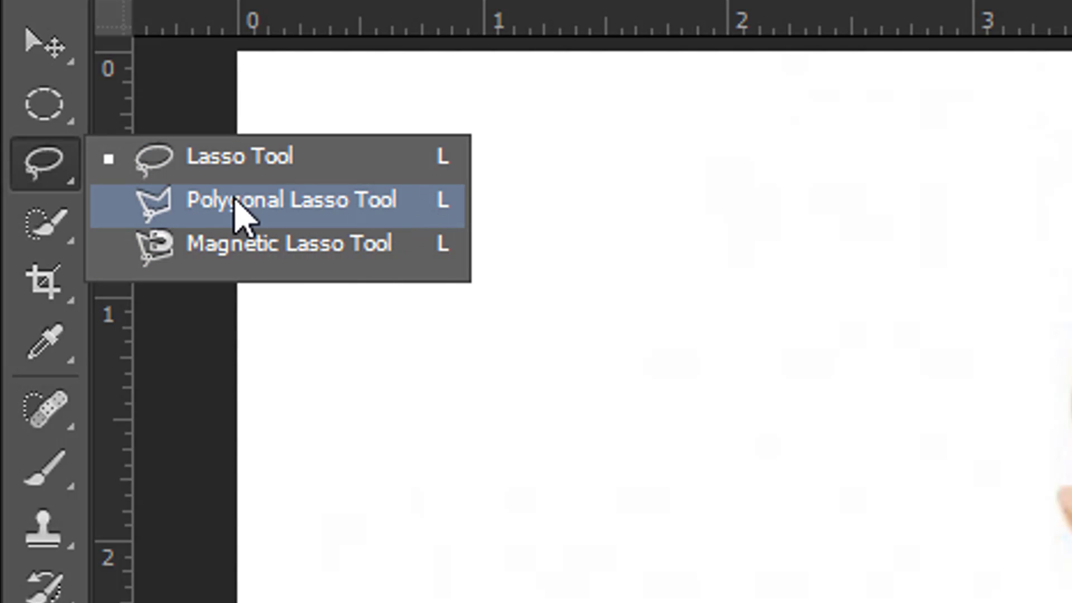
click(263, 212)
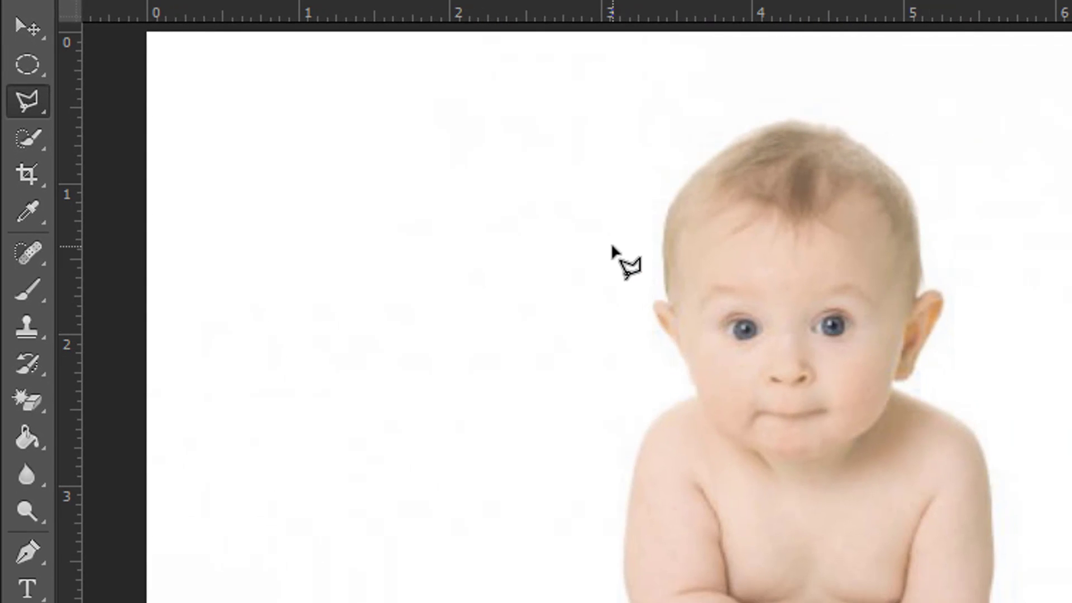
- Examine the baby's face and shoulder outline at several magnifications, ending on the whole photo fitted to the window
key(ctrl+plus)
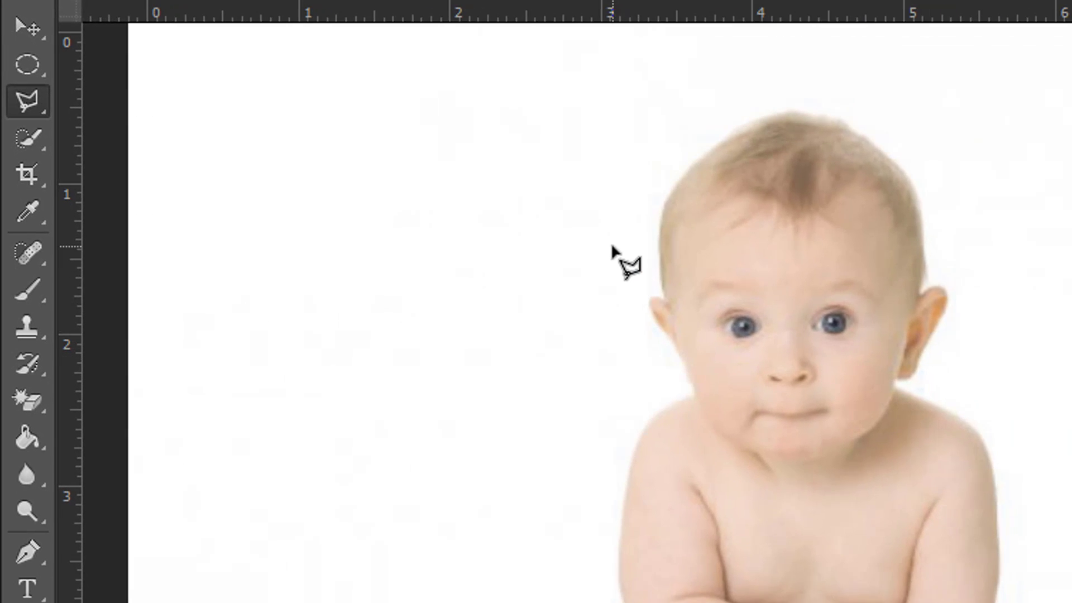
key(ctrl+plus)
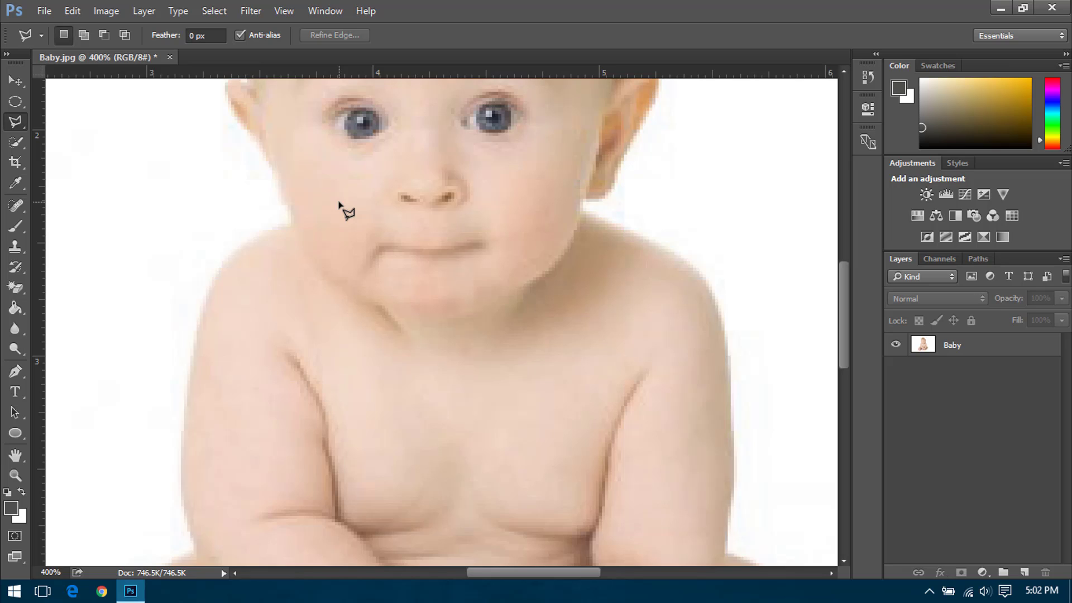
key(ctrl+plus)
key(z)
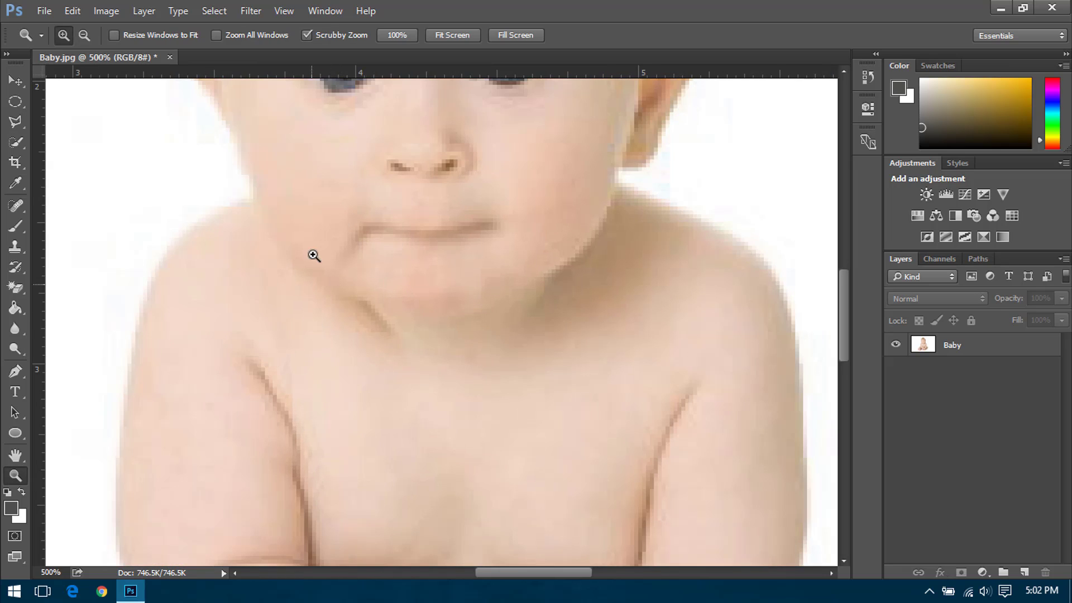
click(237, 192)
click(234, 191)
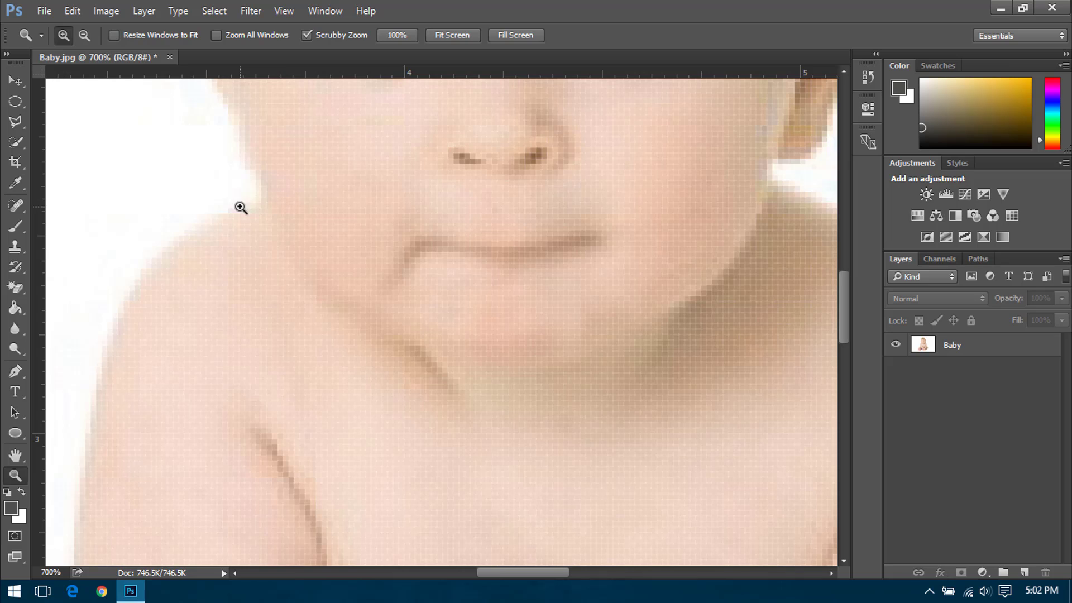
key(alt)
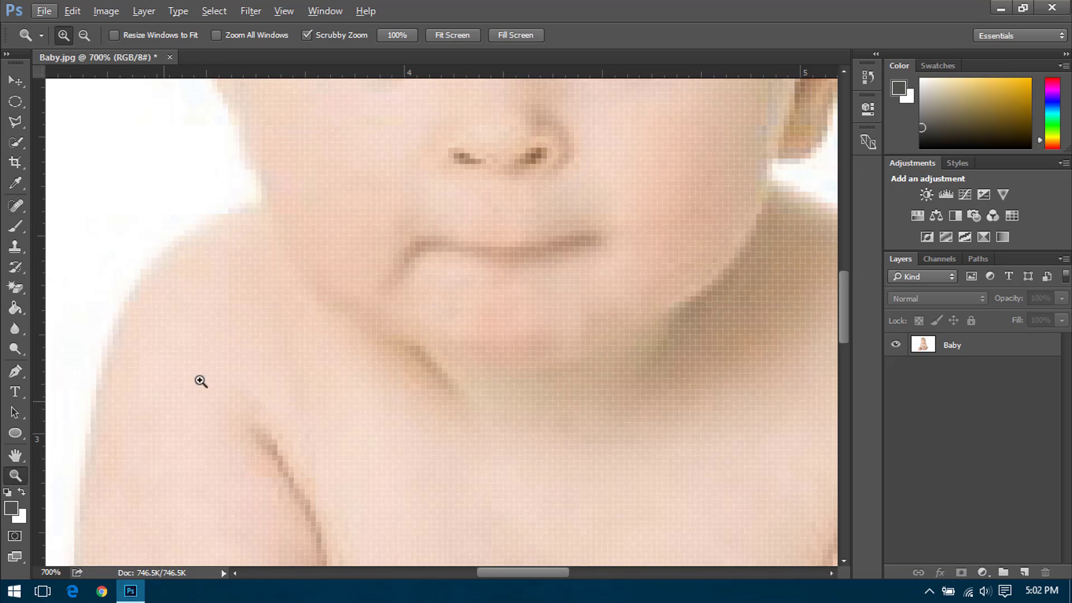
alt+click(244, 196)
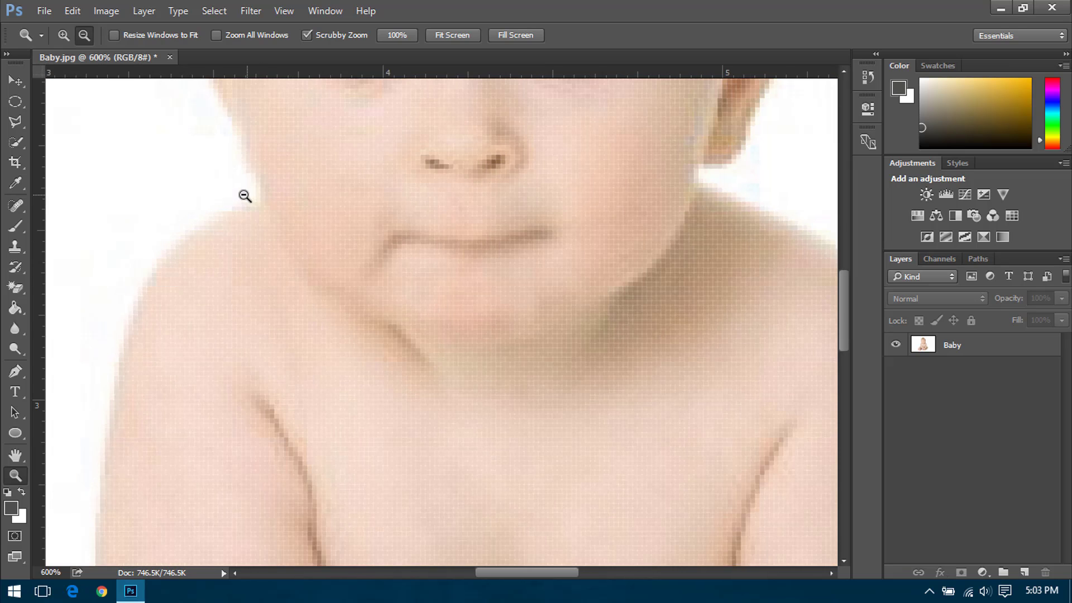
alt+click(244, 196)
alt+click(220, 174)
alt+click(324, 210)
alt+click(313, 200)
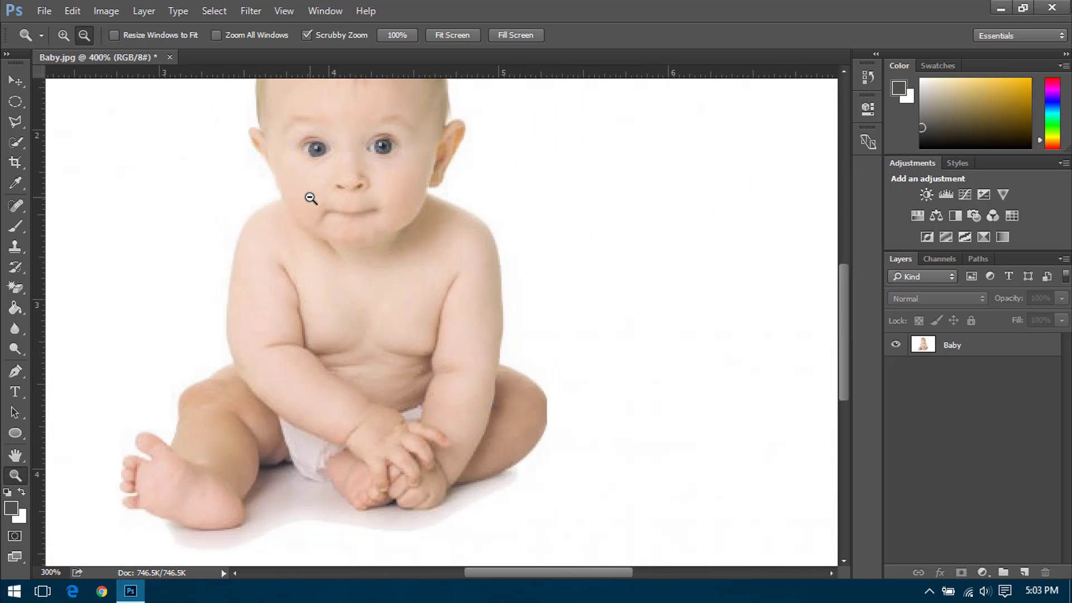
key(ctrl+0)
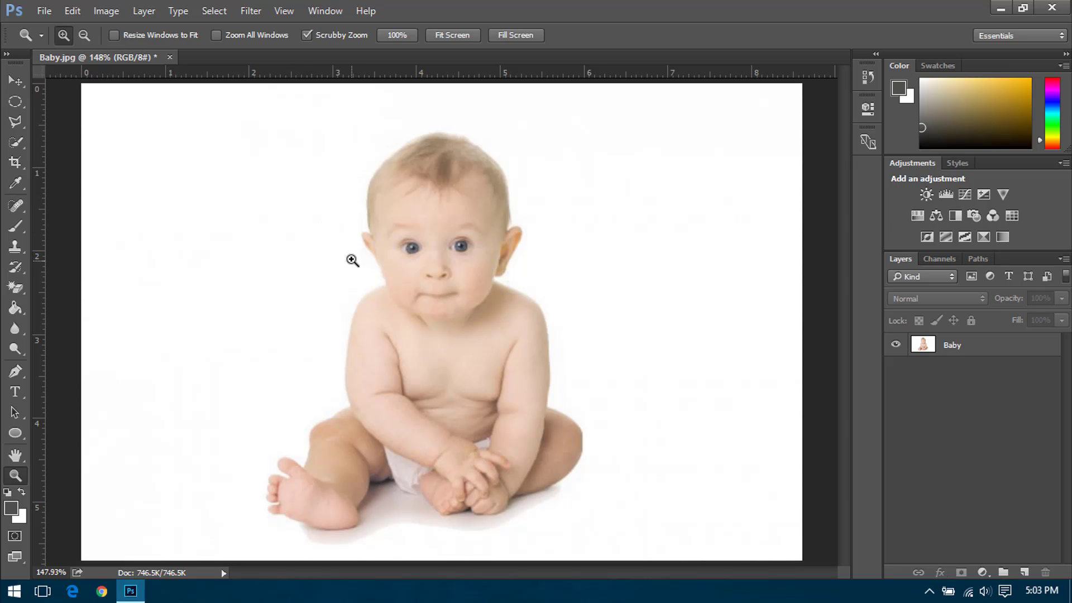
- Start a Polygonal Lasso outline at the baby's neck and trace up around the ear on the image's left side to the temple
click(16, 122)
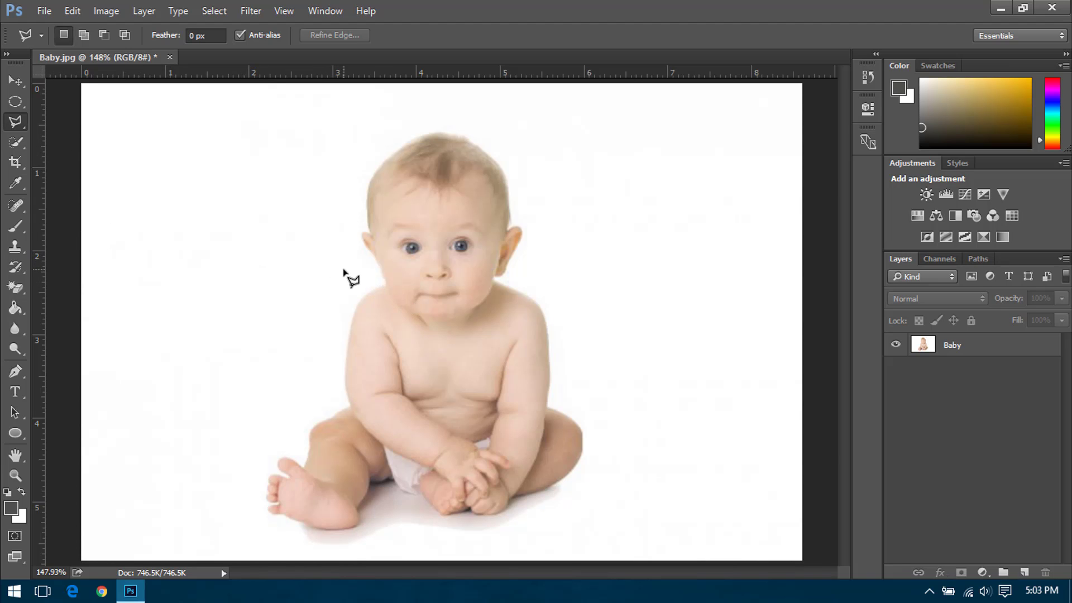
key(ctrl+KP_Add)
key(ctrl+KP_Add)
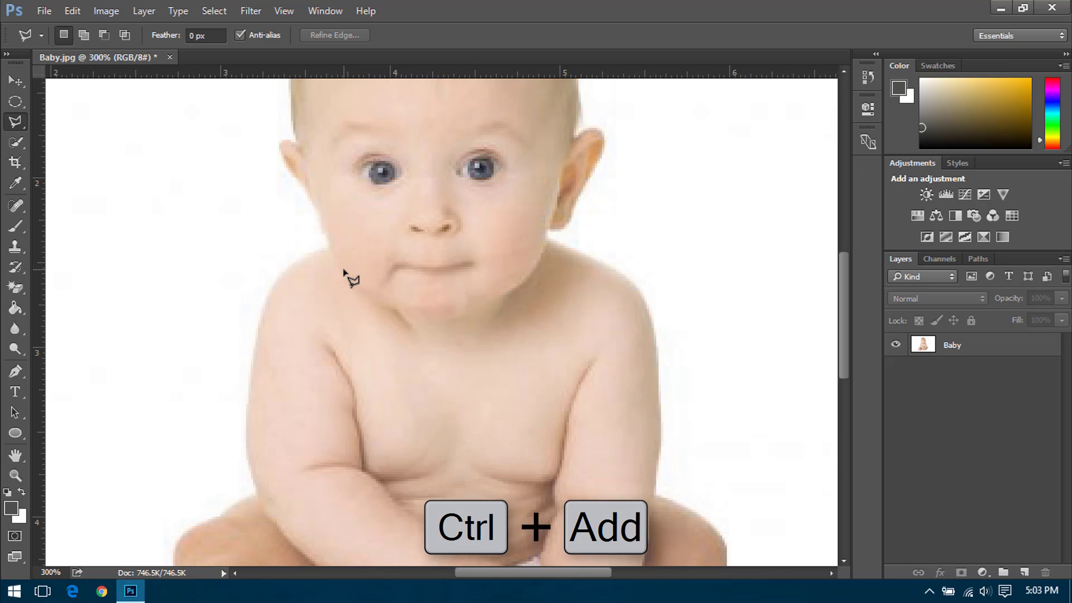
drag(285, 257, 404, 338)
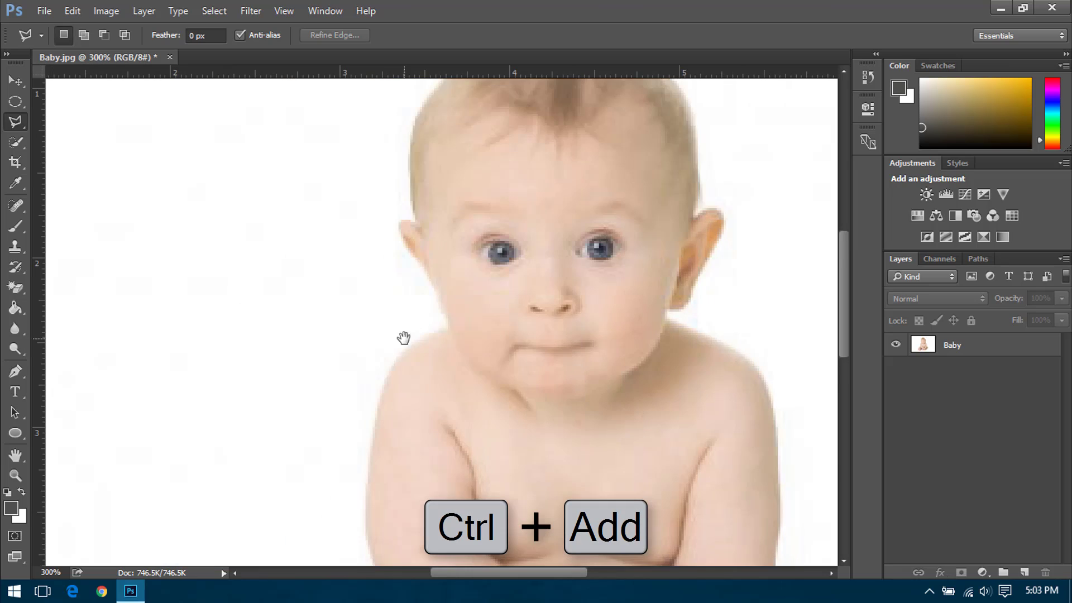
click(449, 325)
click(428, 271)
click(409, 192)
click(410, 150)
click(415, 110)
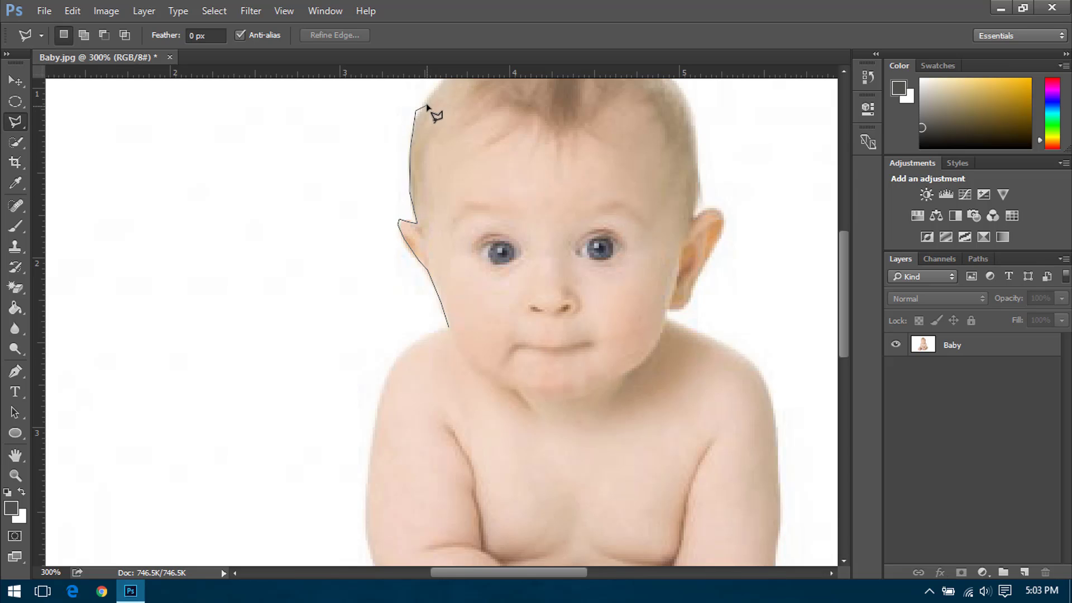
- Continue the outline over the head, other ear, shoulder and arm, and loosely around the legs and feet to close the selection
mouse_move(426, 105)
mouse_down()
mouse_move(330, 395)
mouse_move(367, 326)
mouse_move(350, 350)
mouse_up()
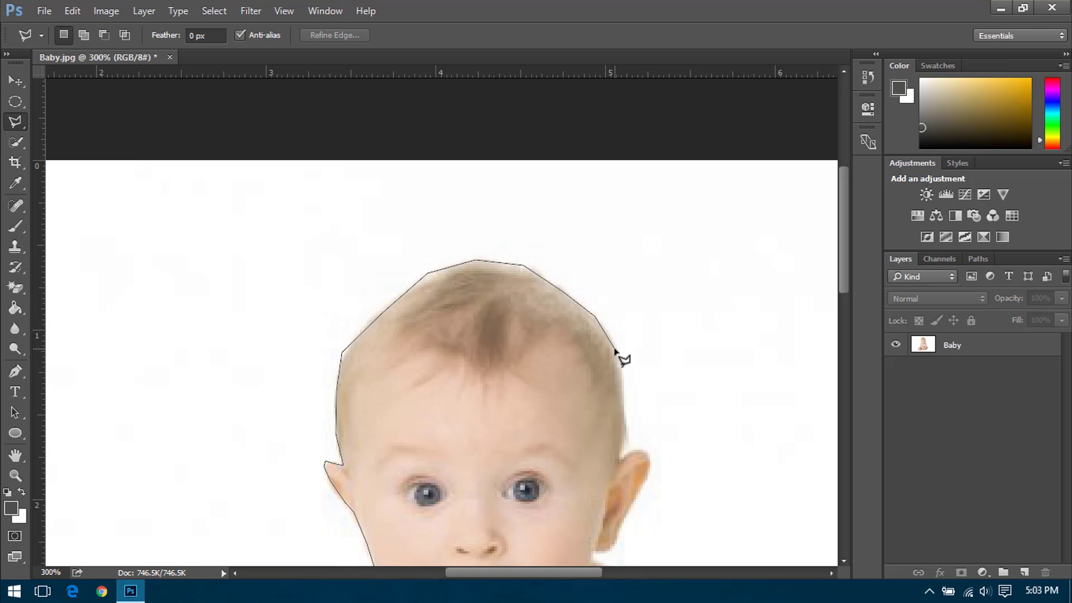
click(621, 458)
click(650, 462)
drag(616, 544, 642, 286)
click(626, 308)
click(709, 348)
drag(746, 516, 742, 260)
drag(789, 419, 851, 224)
click(795, 329)
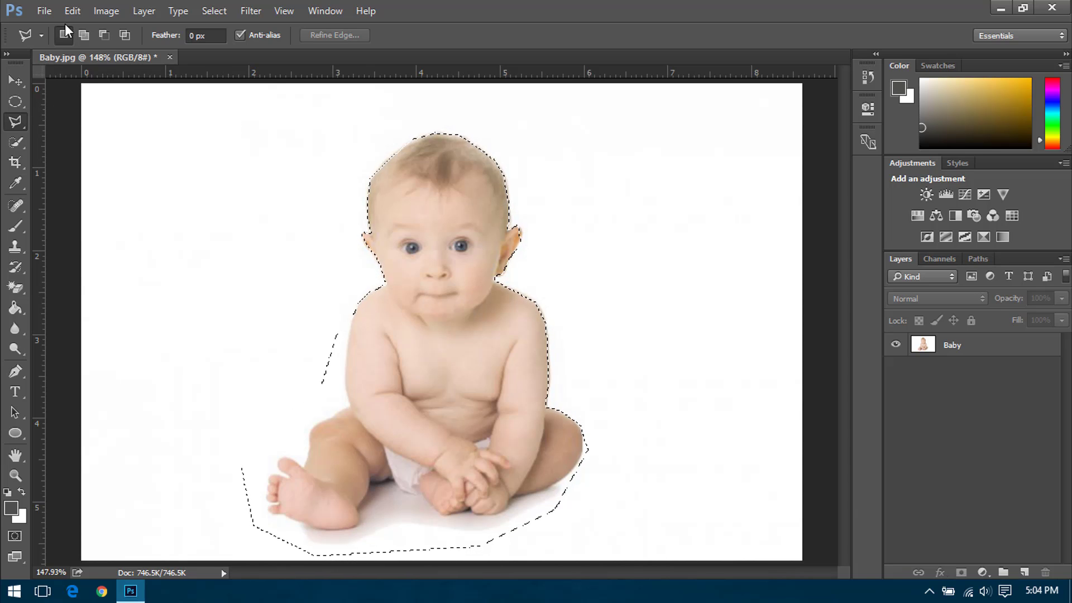
- Open the background image wall1.jpg and fit it to the window
click(44, 11)
click(51, 42)
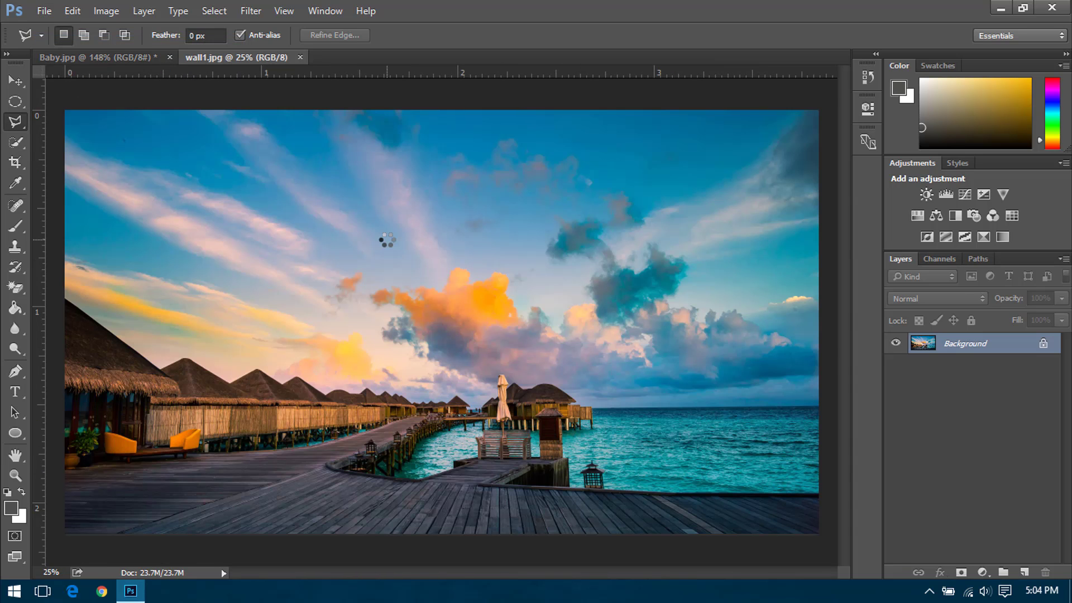
key(ctrl+0)
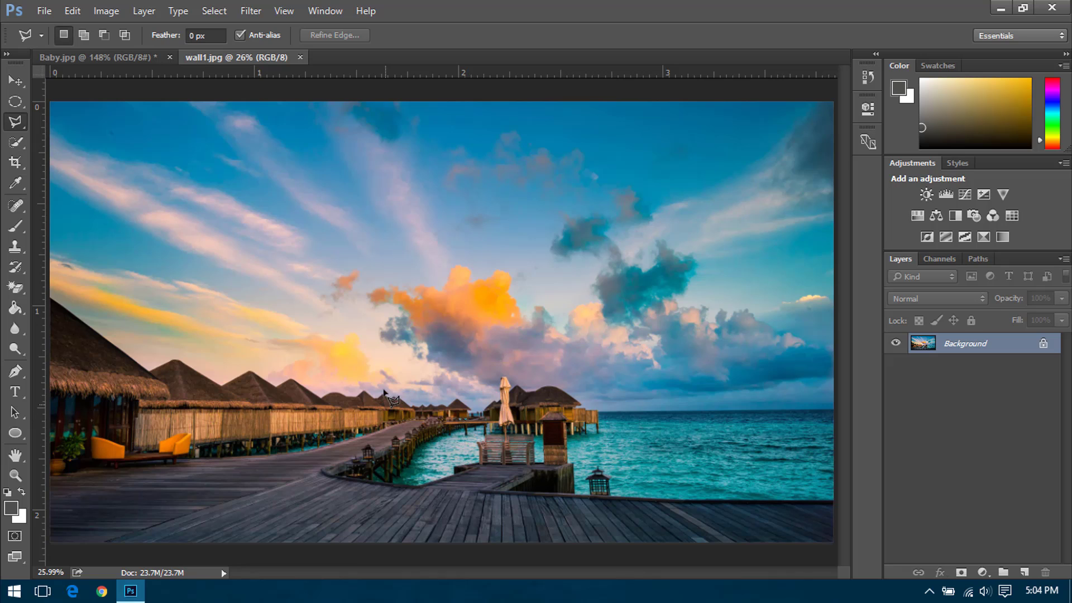
- Return to Baby.jpg and activate the Move tool on the Baby layer with Show Transform Controls enabled
click(118, 59)
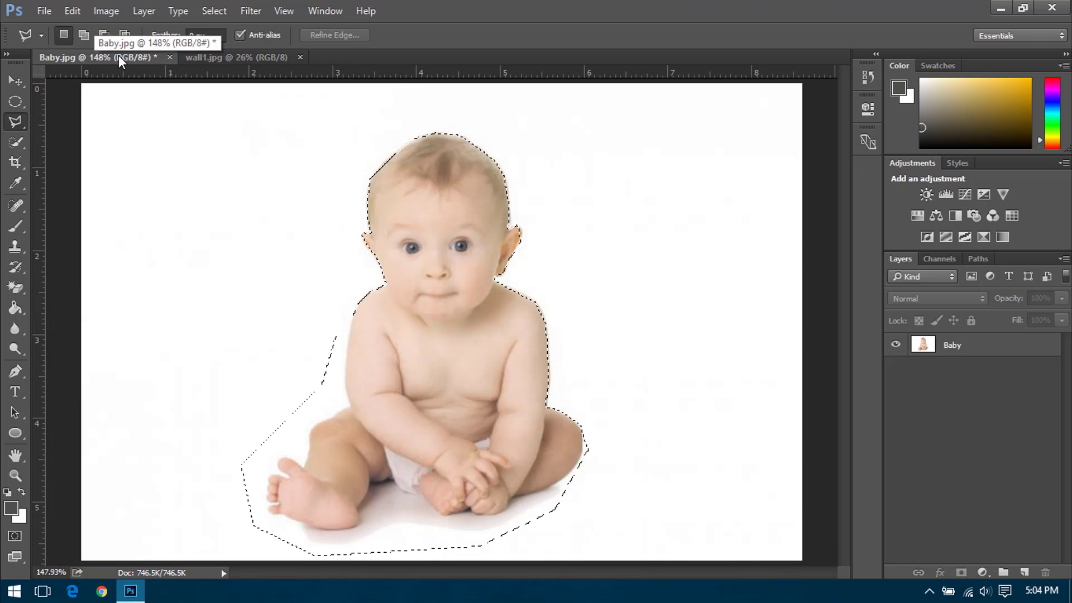
key(shift)
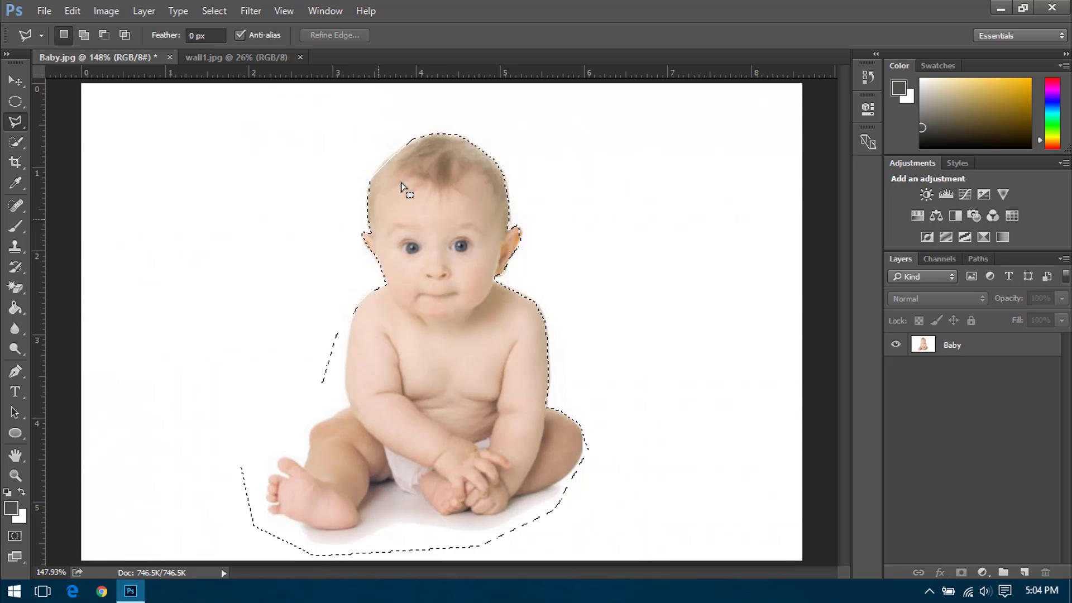
click(15, 81)
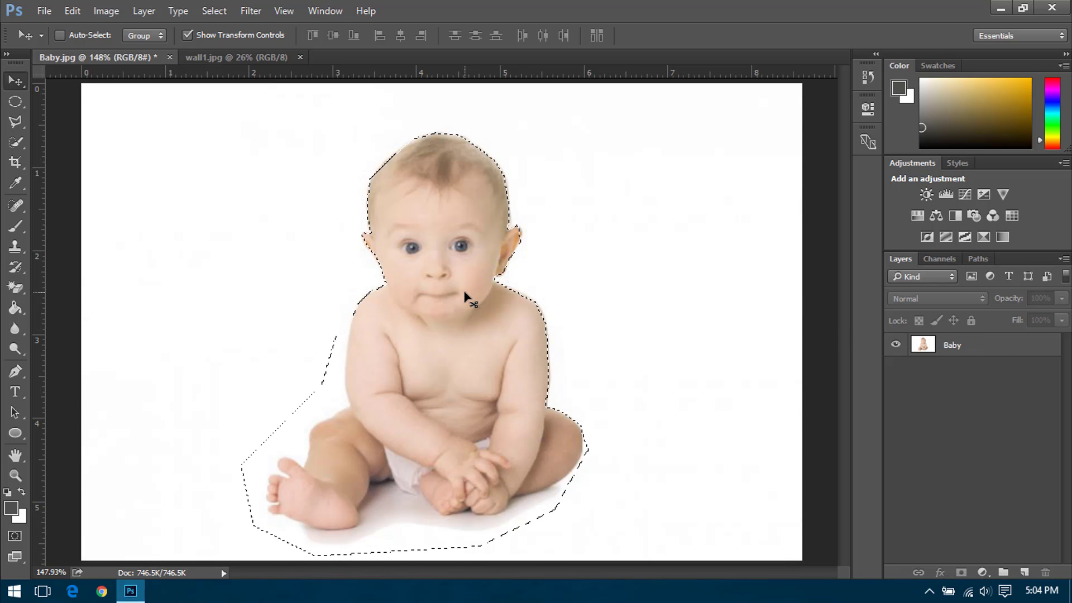
click(972, 350)
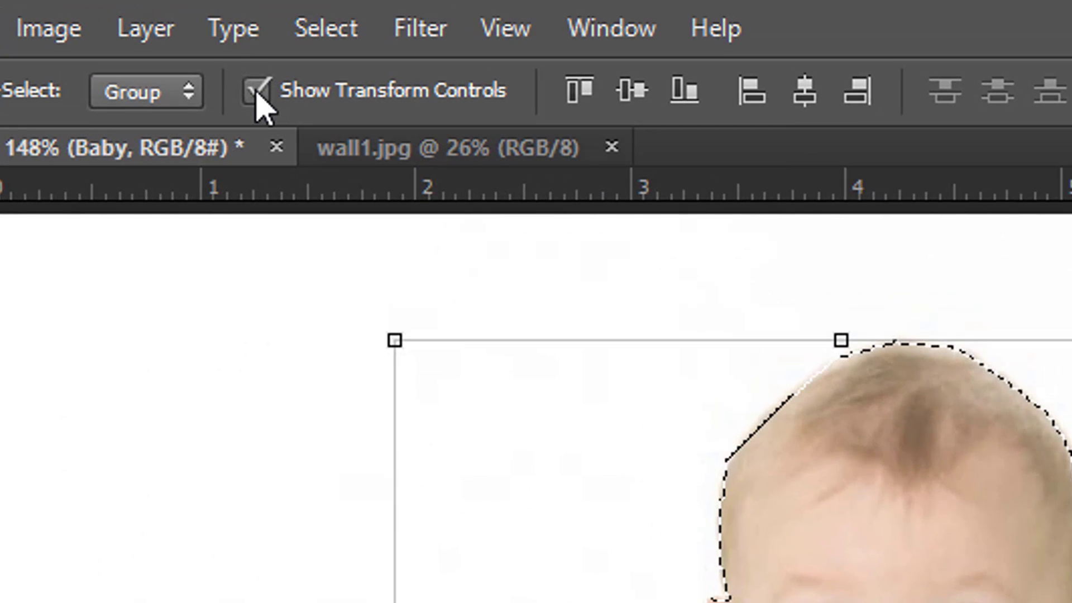
click(393, 91)
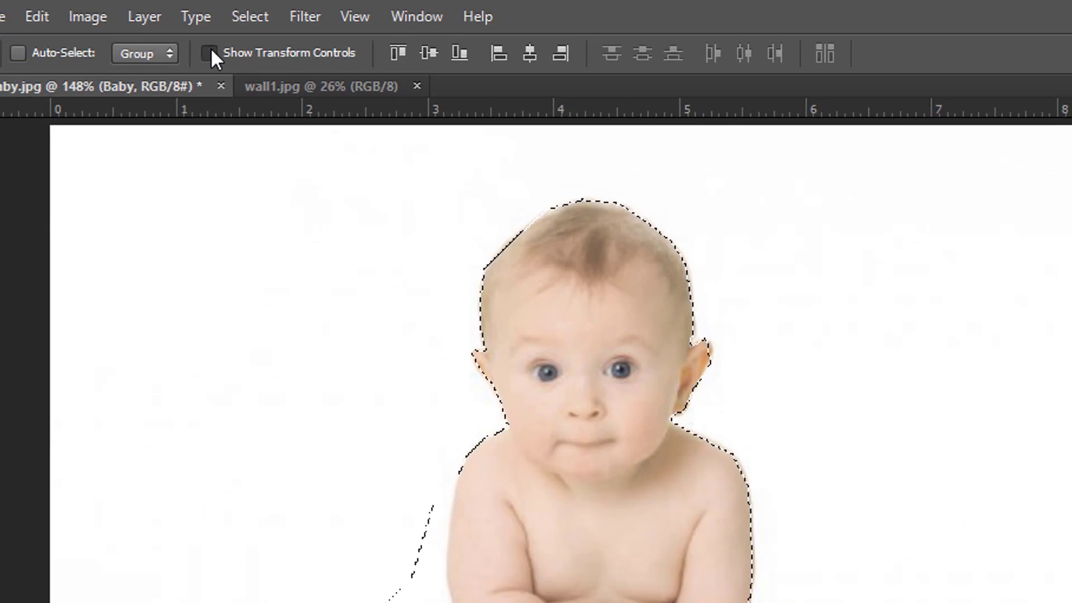
click(256, 90)
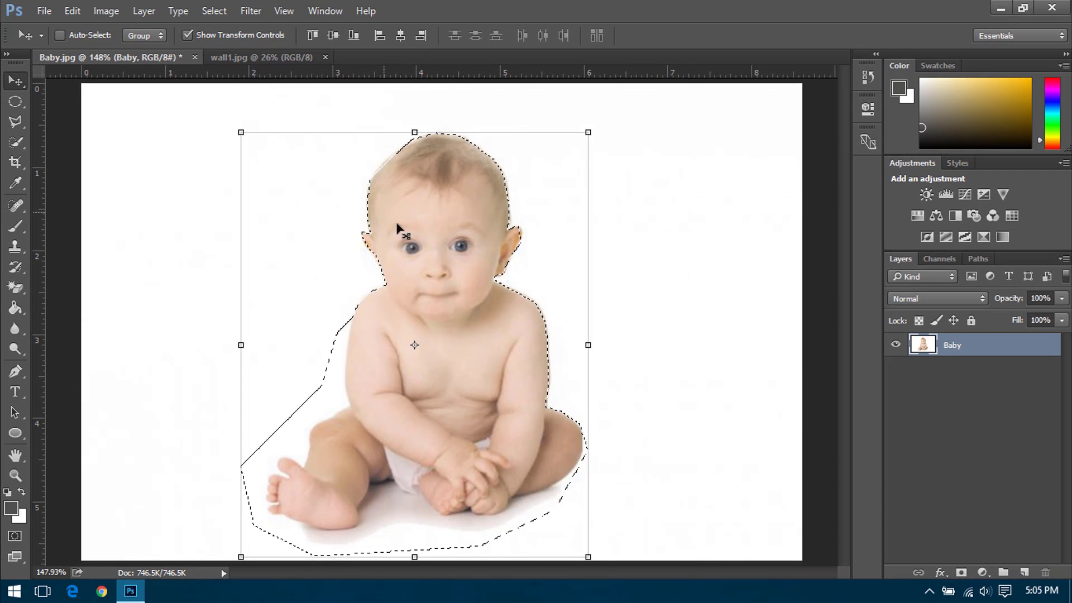
- Scale the selected baby to about 93% in width and height, nudge it slightly upward and apply the transform
drag(588, 132, 569, 167)
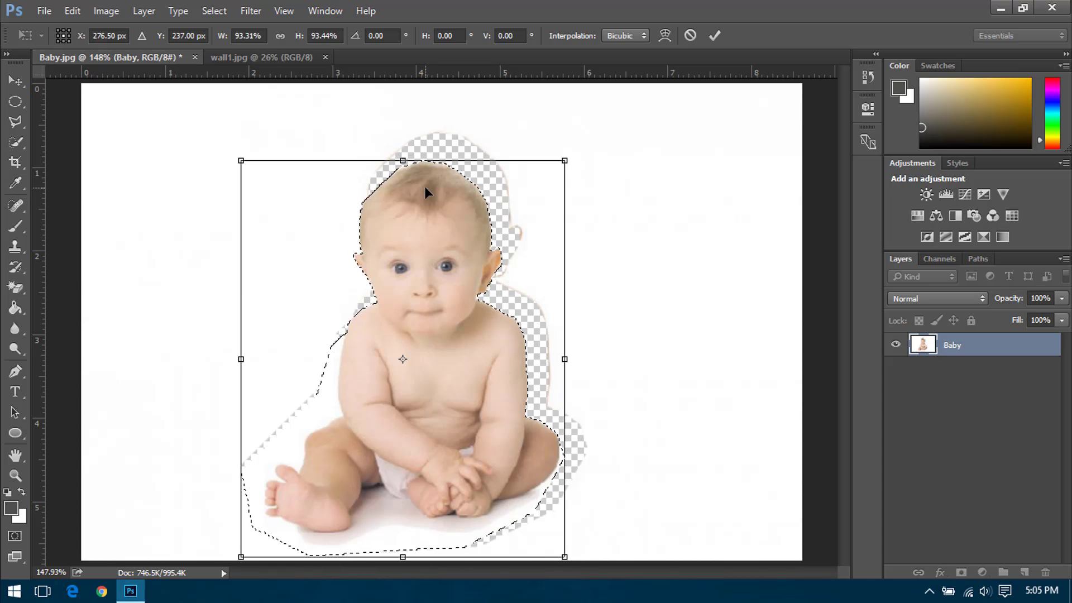
drag(425, 185, 425, 179)
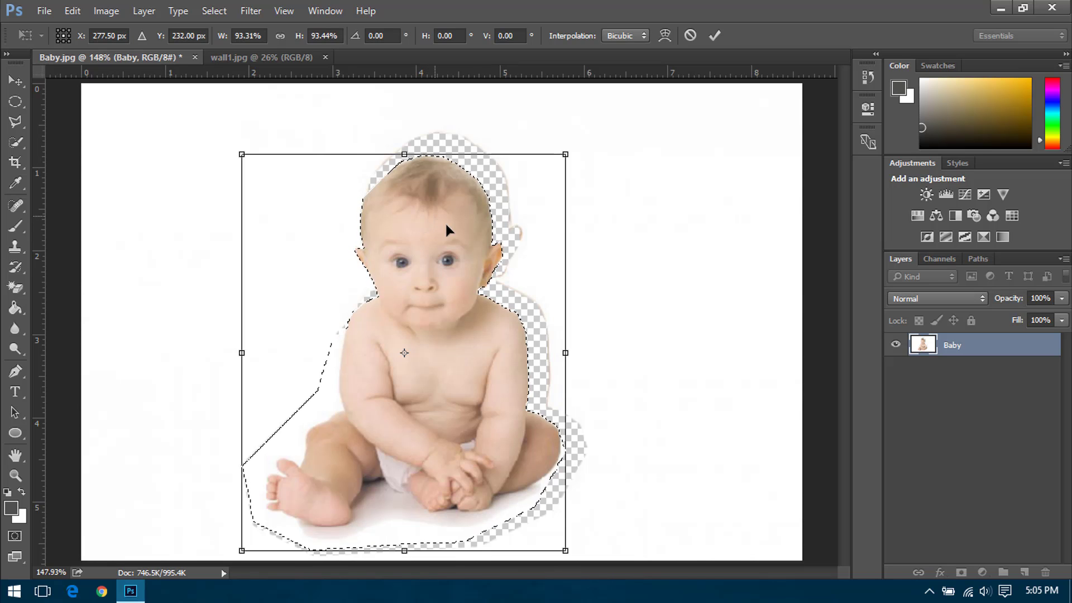
click(716, 36)
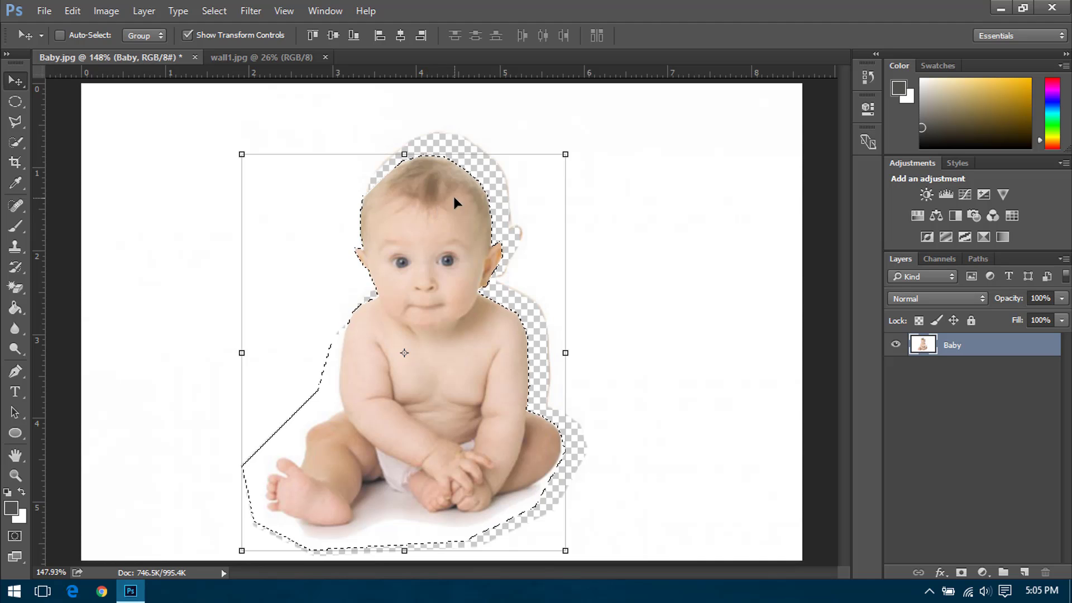
- Transfer the selected baby into wall1.jpg, place it on the wooden deck near the lower left, and leave its layer deselected
drag(438, 215, 326, 187)
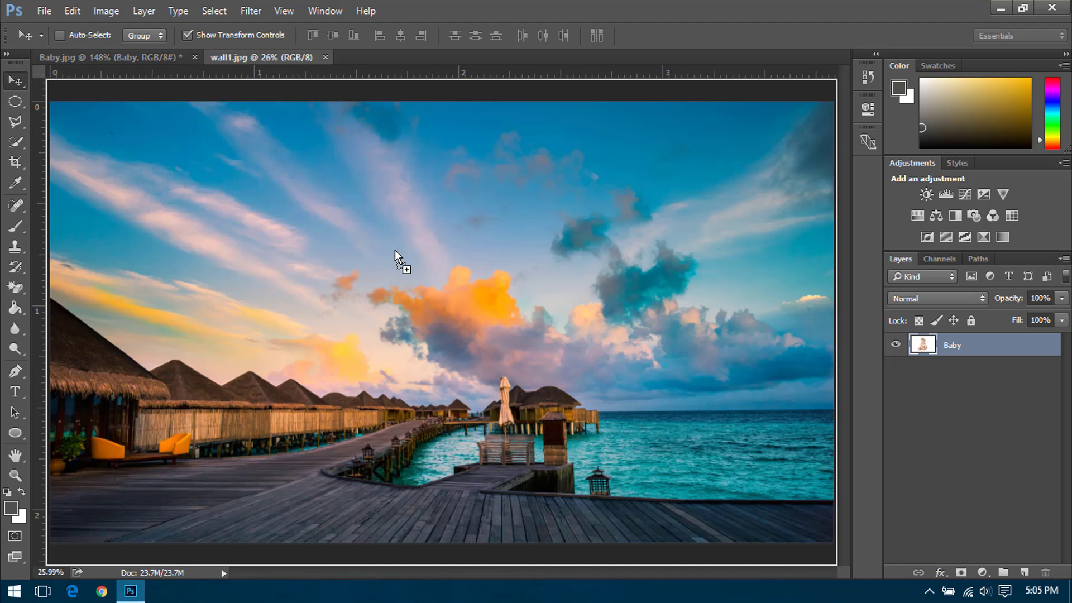
drag(394, 249, 394, 253)
drag(371, 322, 287, 497)
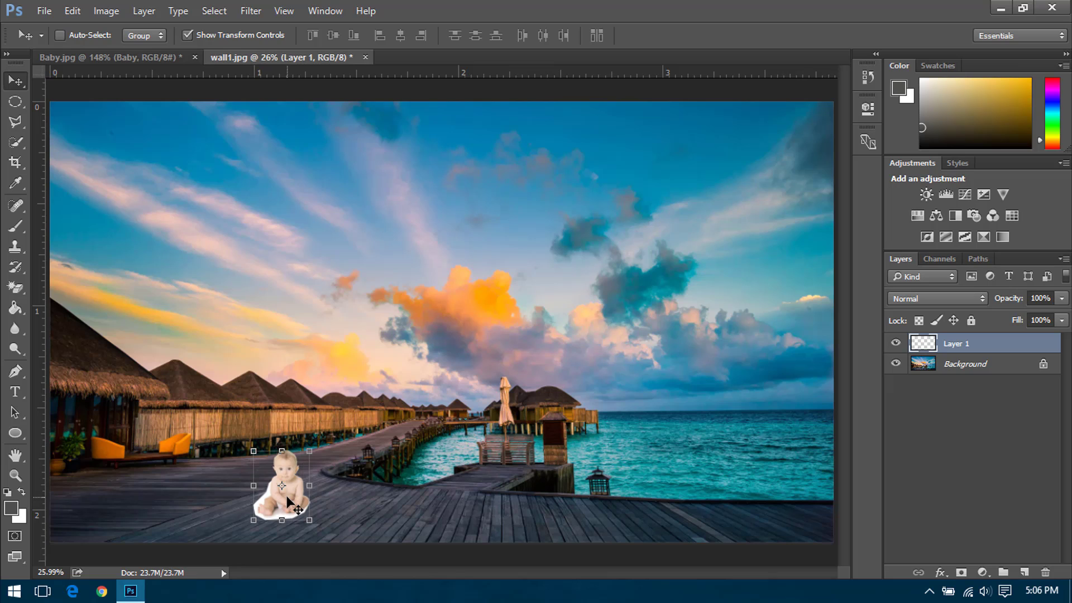
key(ctrl)
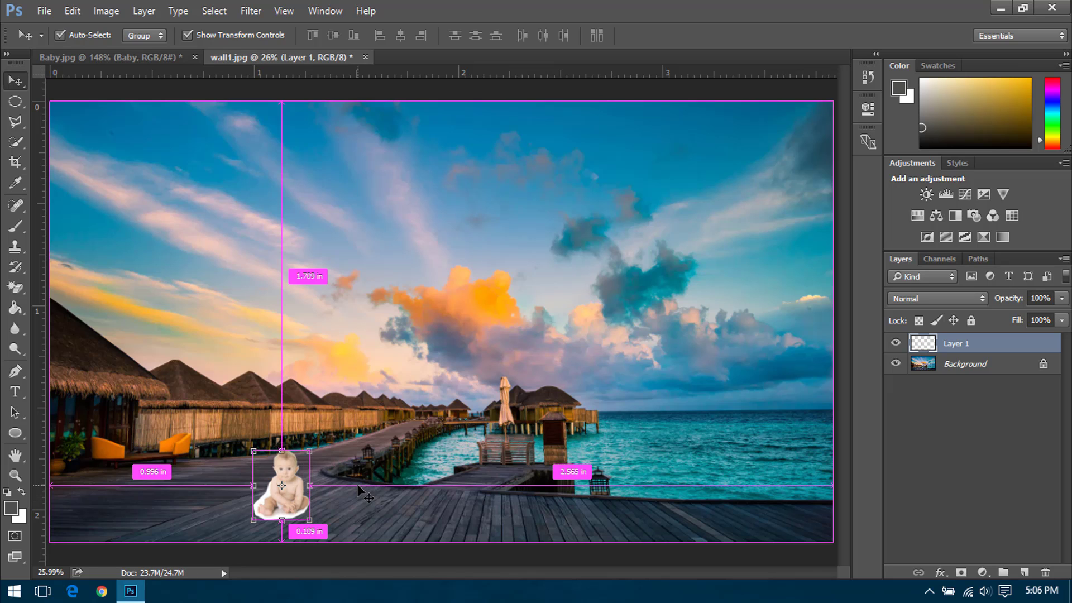
click(921, 450)
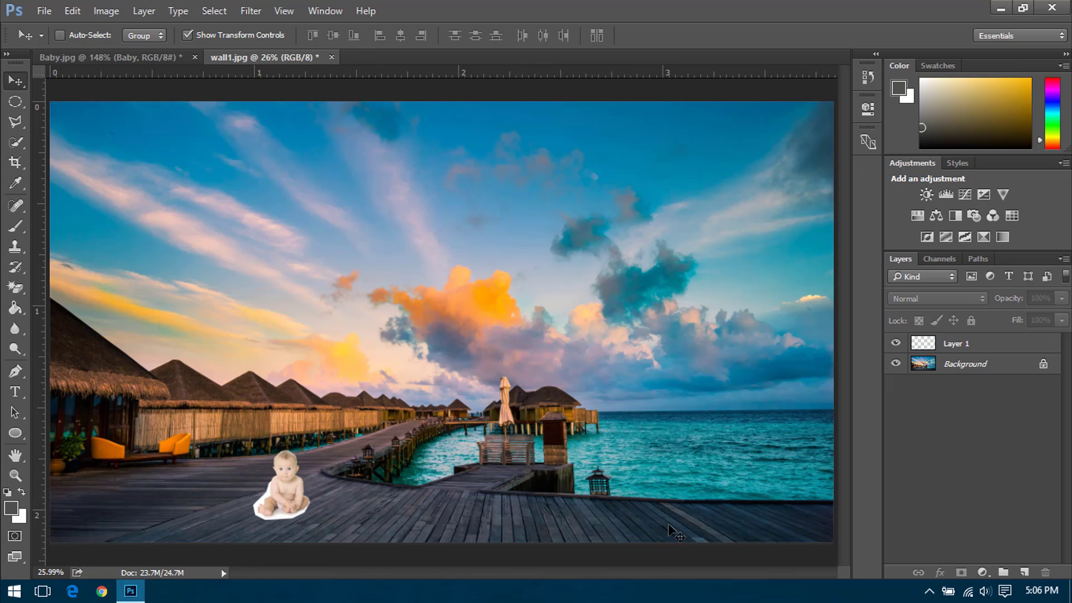
- Select Layer 1 holding the transferred baby and inspect the leftover white border around the body
click(965, 350)
key(ctrl+plus)
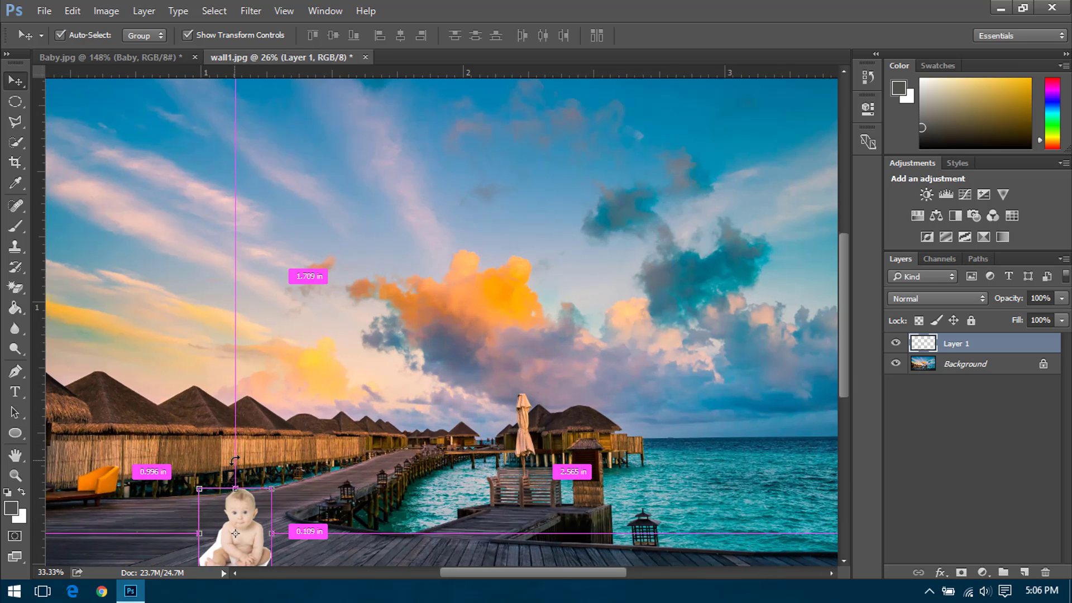
key(ctrl+plus)
drag(189, 520, 580, 135)
key(ctrl+plus)
key(ctrl+plus)
key(ctrl+plus)
mouse_move(580, 135)
mouse_down()
mouse_move(512, 203)
mouse_move(469, 207)
mouse_up()
- Try outlining the leftover white area along the baby's arm, knee and foot with the Polygonal Lasso, clearing the outline at the end
key(l)
click(439, 224)
click(431, 295)
click(431, 320)
click(434, 346)
click(389, 366)
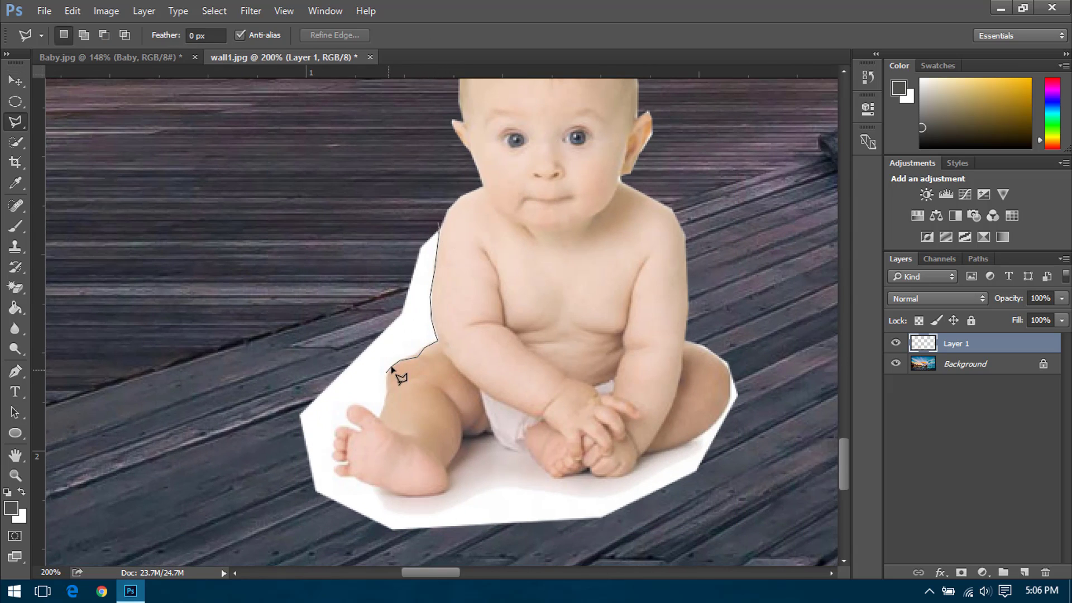
click(383, 413)
click(354, 407)
click(335, 427)
double_click(333, 440)
key(ctrl+d)
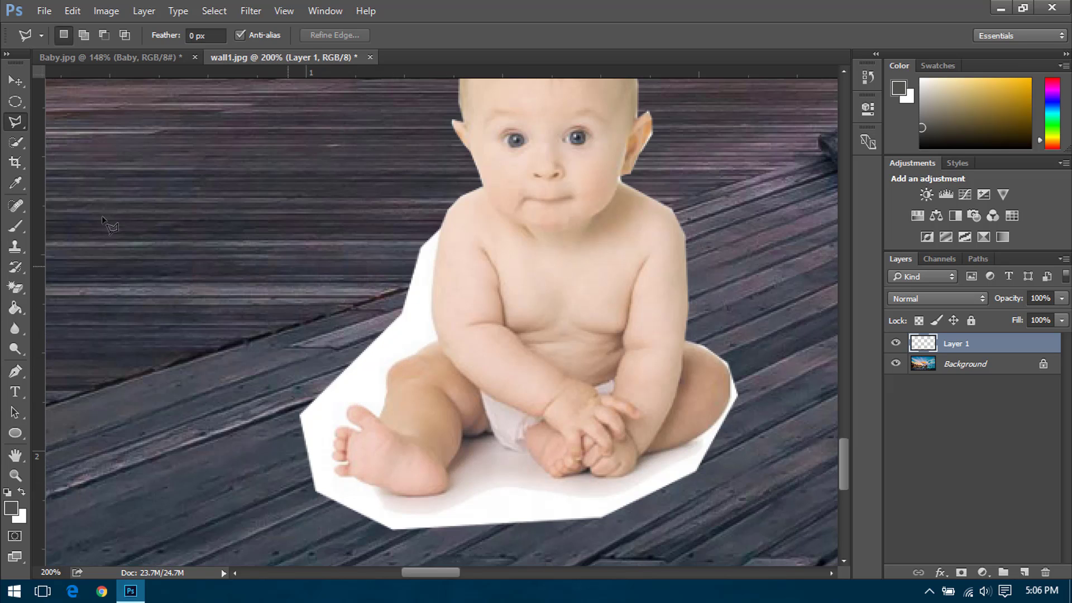
- Activate the Magic Eraser tool in place of the regular Eraser
click(15, 289)
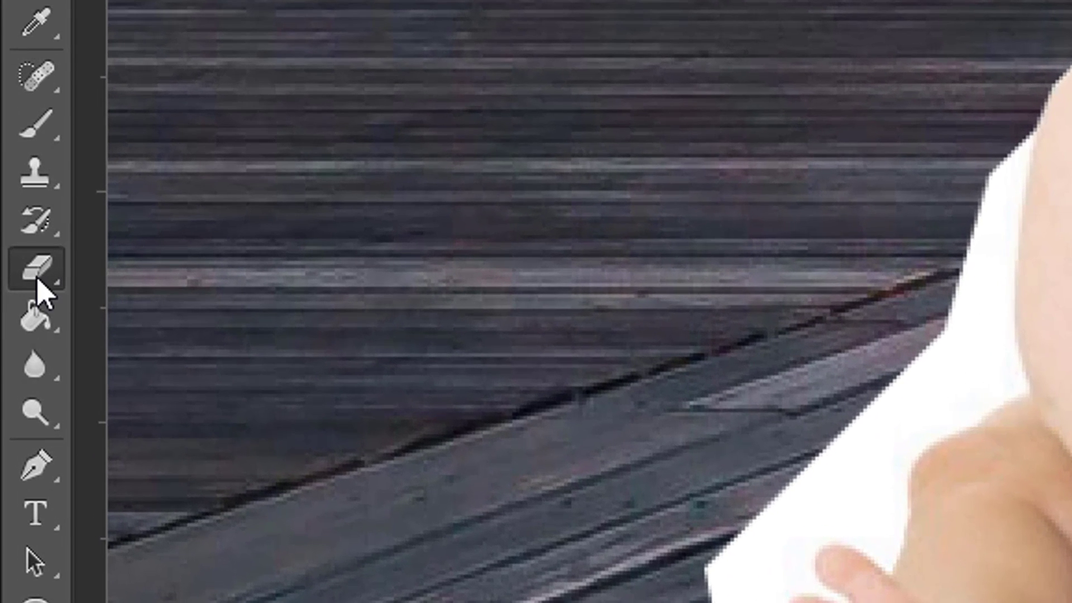
right_click(36, 278)
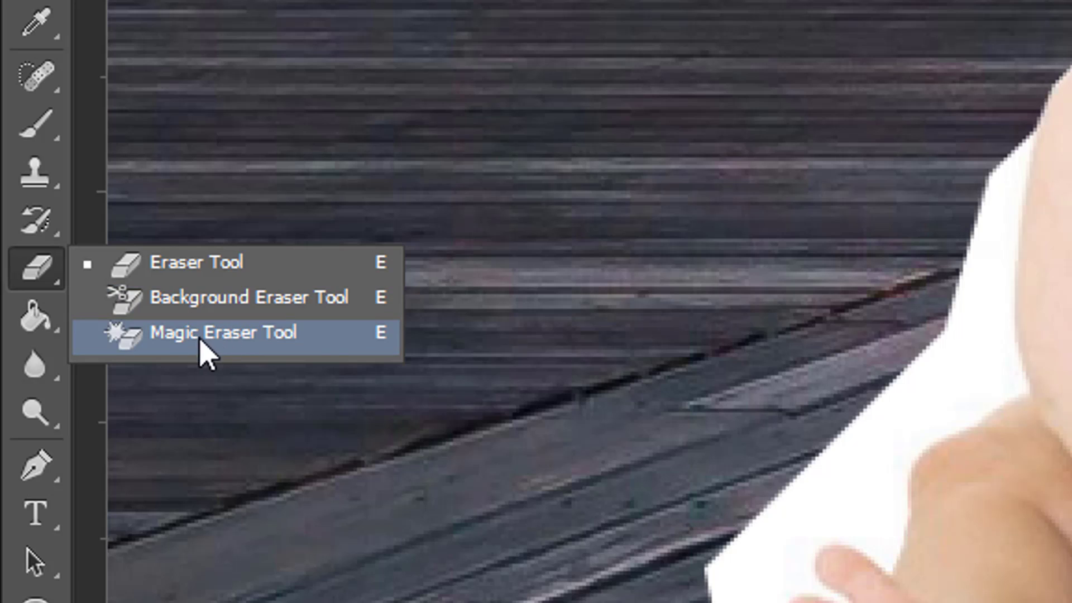
click(324, 345)
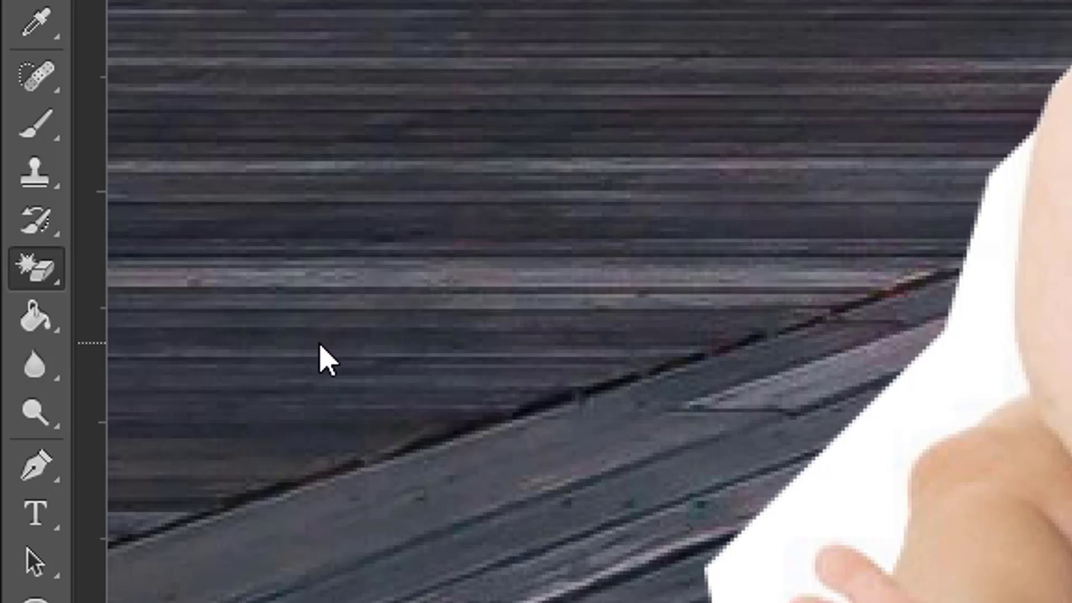
- Remove the large white background area around the baby on Layer 1 with the Magic Eraser at tolerance 32
key(shift+e)
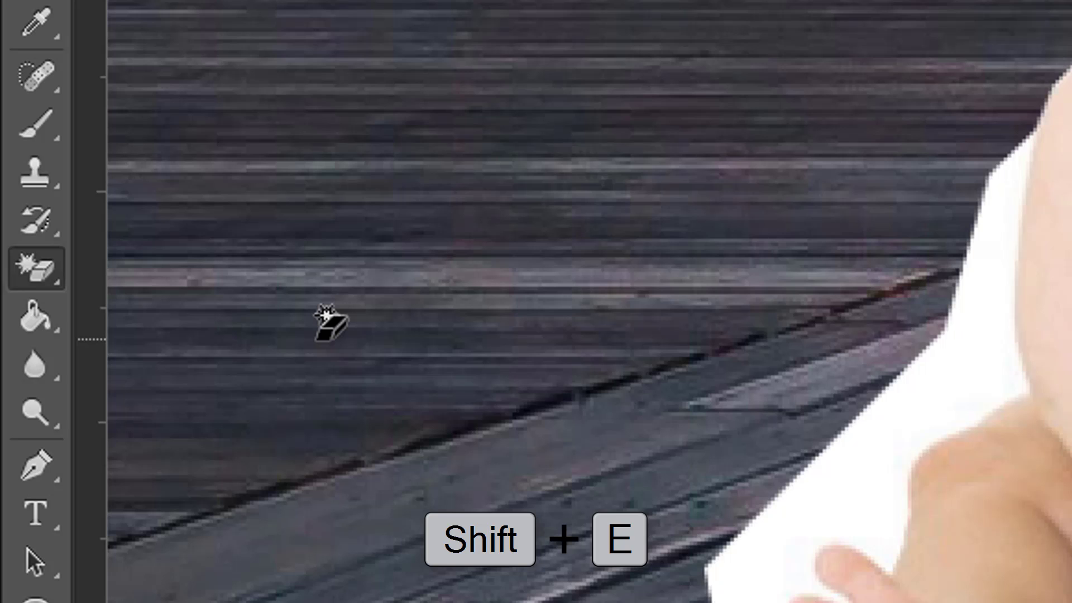
key(shift+e)
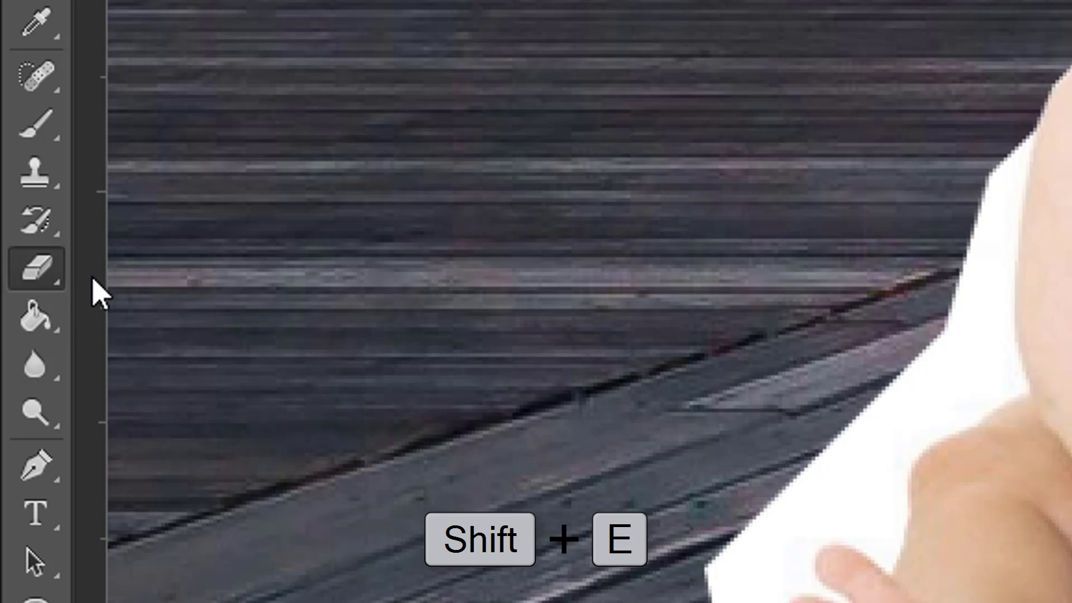
key(shift+e)
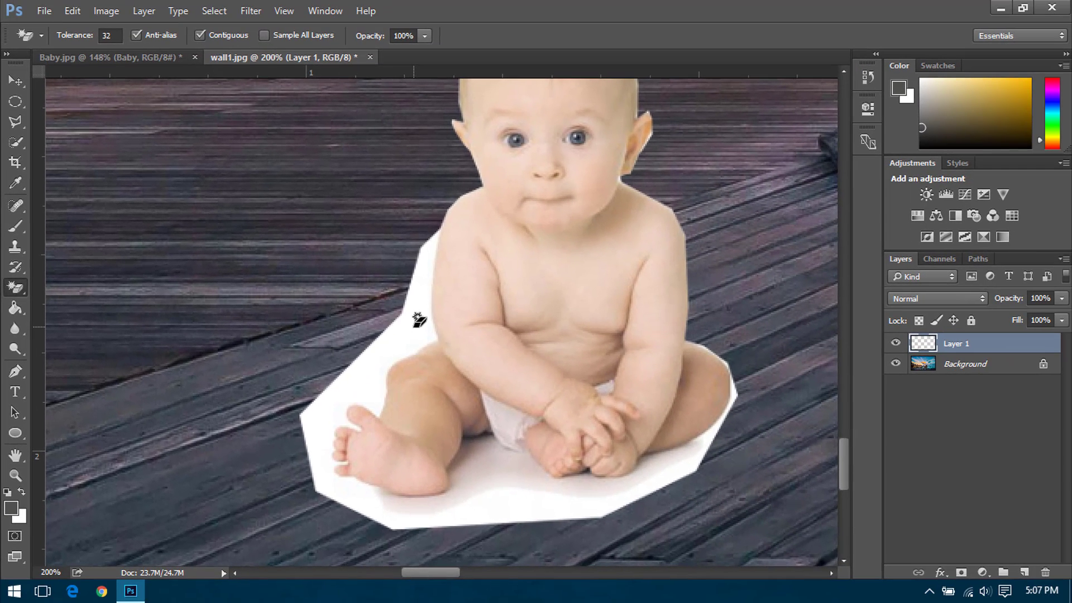
click(419, 320)
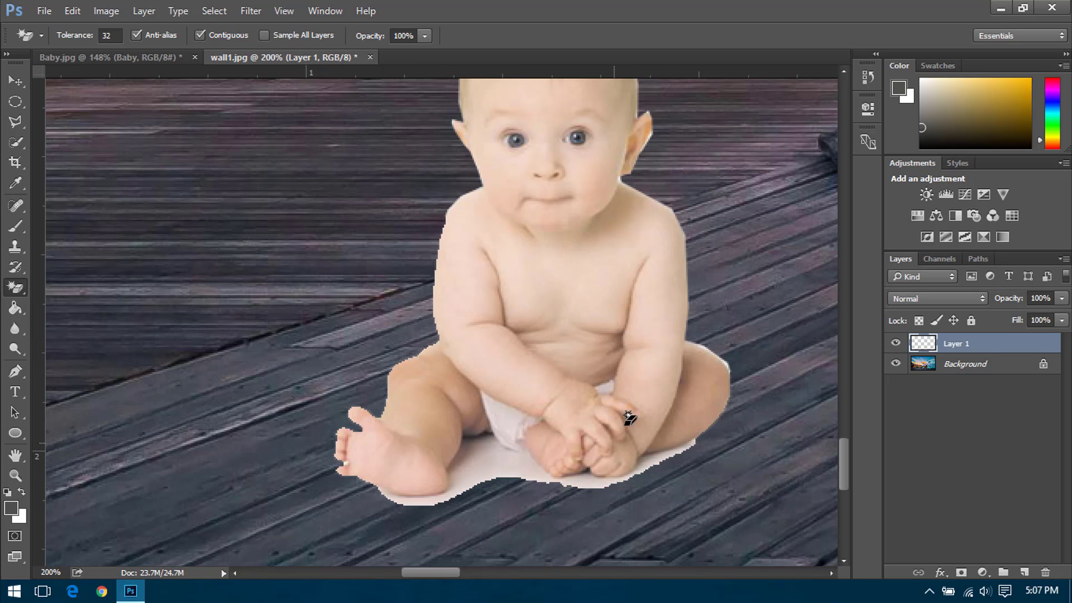
- Erase the leftover whitish fringe around the baby's feet and legs with the regular Eraser, changing its brush to 26 px with about 6% hardness
key(shift+e)
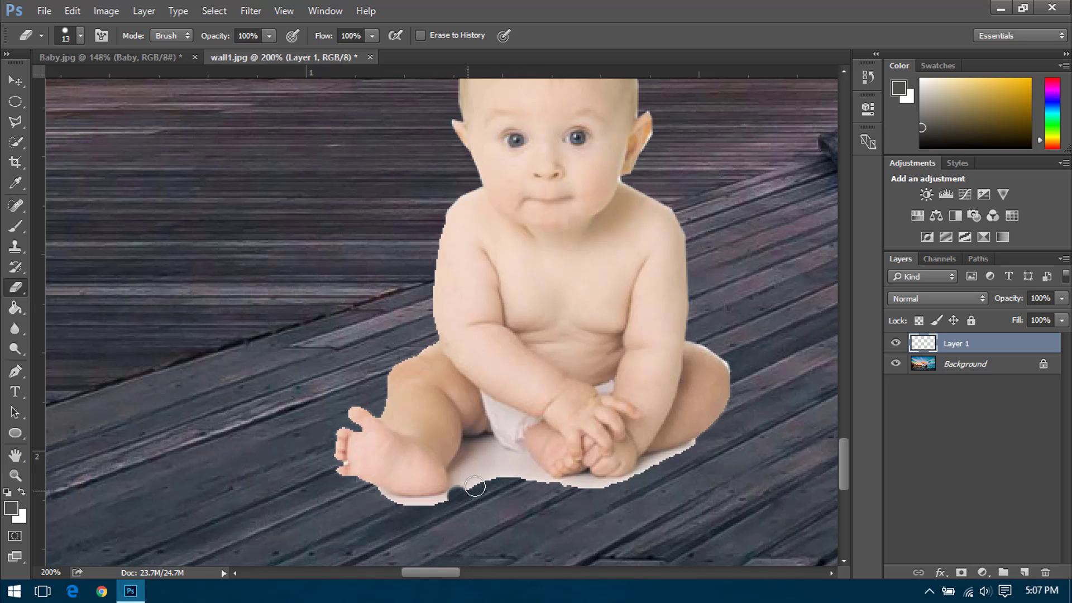
drag(475, 486, 630, 485)
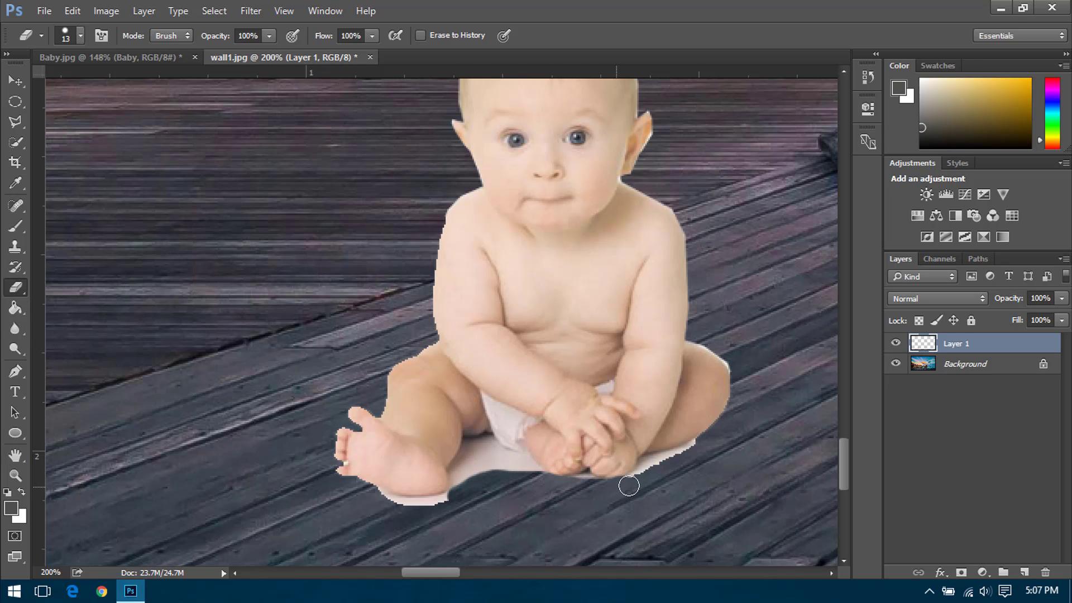
right_click(491, 292)
drag(581, 329, 588, 329)
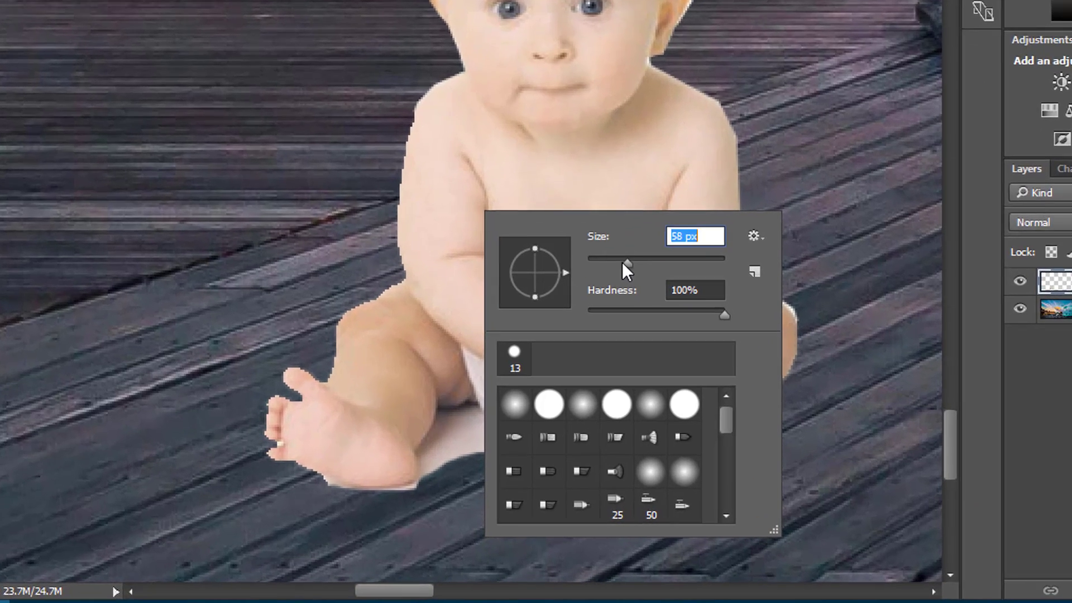
drag(762, 274, 736, 267)
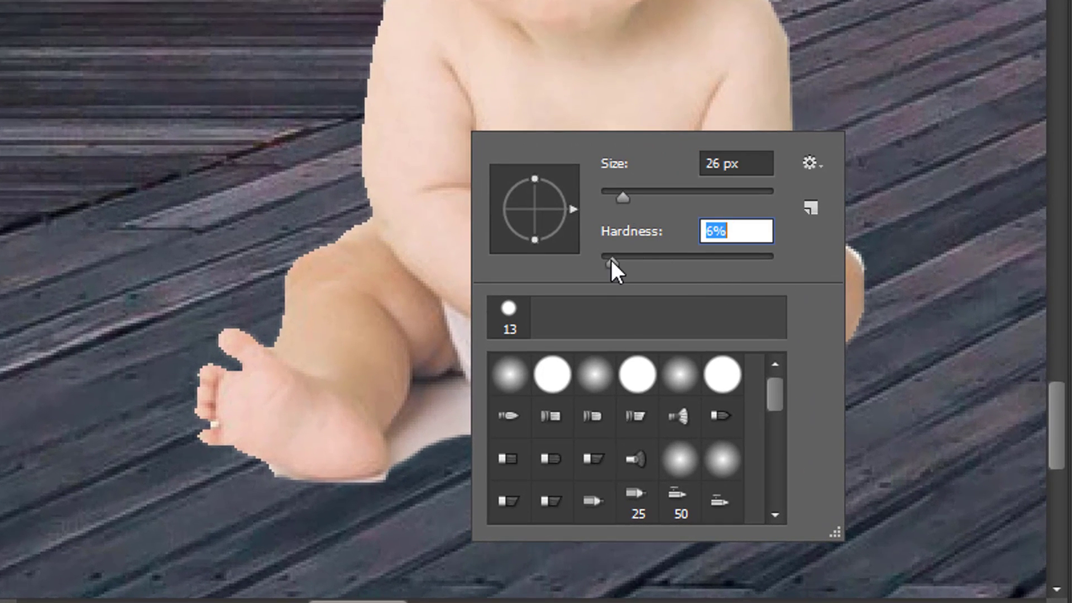
click(902, 53)
drag(423, 440, 539, 437)
mouse_move(403, 475)
mouse_down()
mouse_move(349, 508)
mouse_move(290, 504)
mouse_up()
mouse_move(712, 447)
mouse_down()
mouse_move(744, 443)
mouse_move(789, 405)
mouse_up()
drag(482, 435, 385, 447)
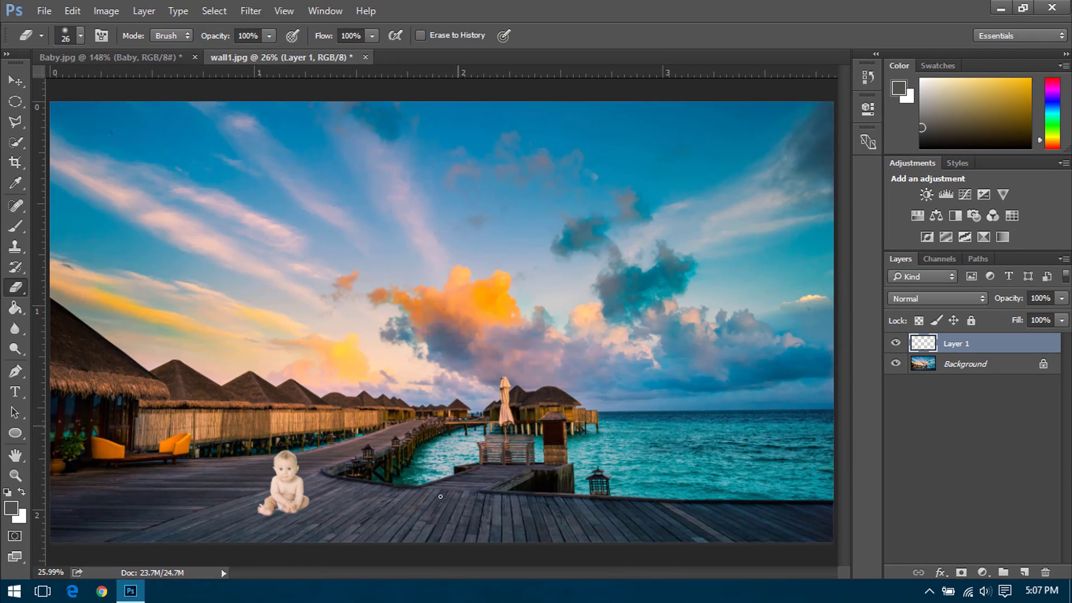
- Move the baby slightly to the left on the wooden deck and leave its layer deselected
key(v)
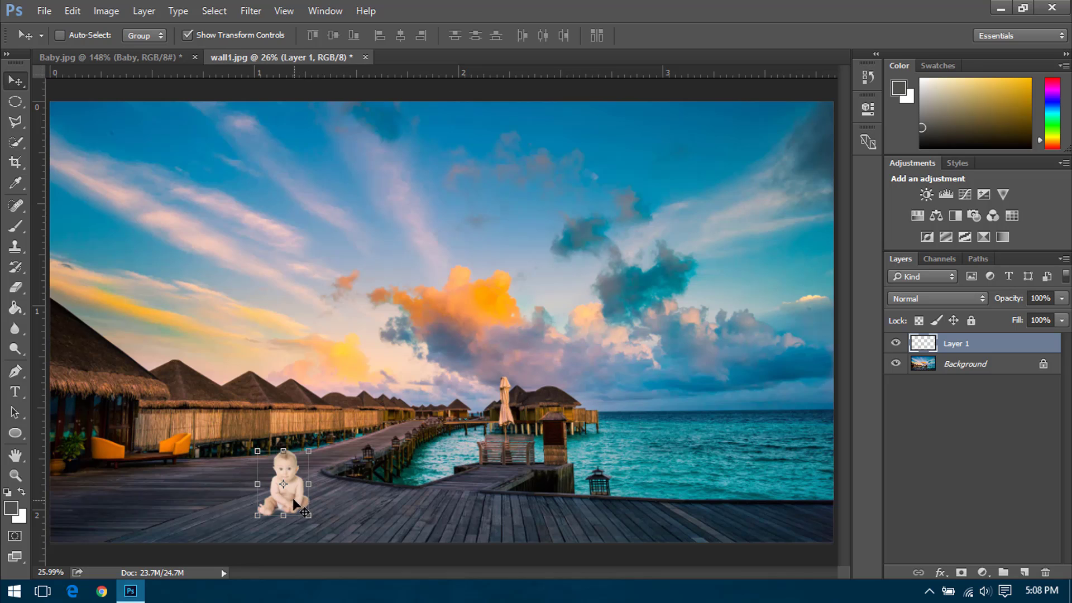
mouse_move(293, 498)
mouse_down()
mouse_move(167, 508)
mouse_move(591, 523)
mouse_move(274, 502)
mouse_up()
click(958, 409)
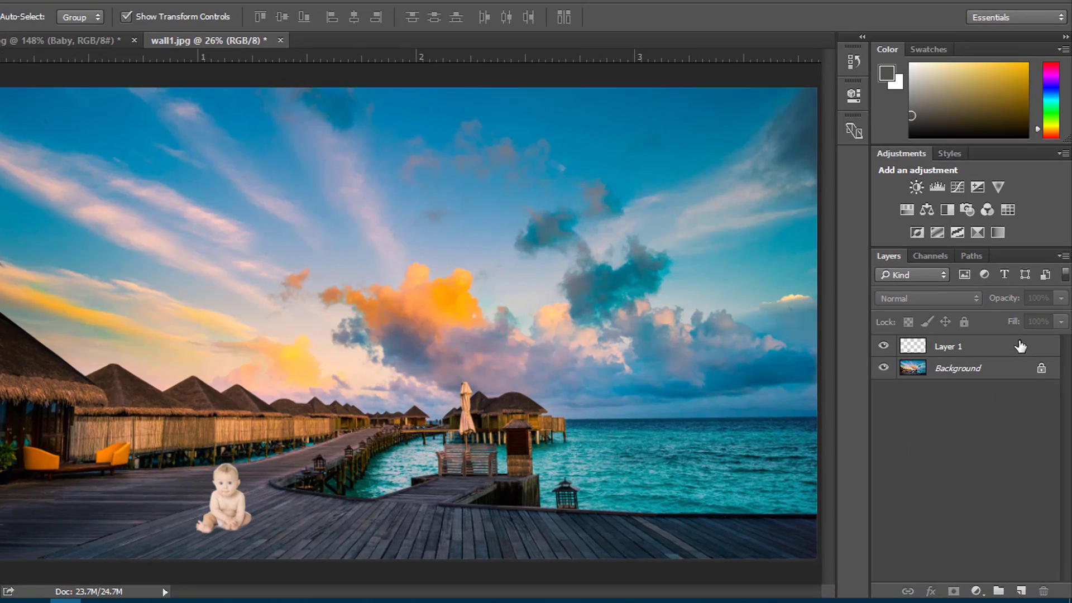
- Select Layer 1 and enable a Drop Shadow in its layer style
click(1044, 345)
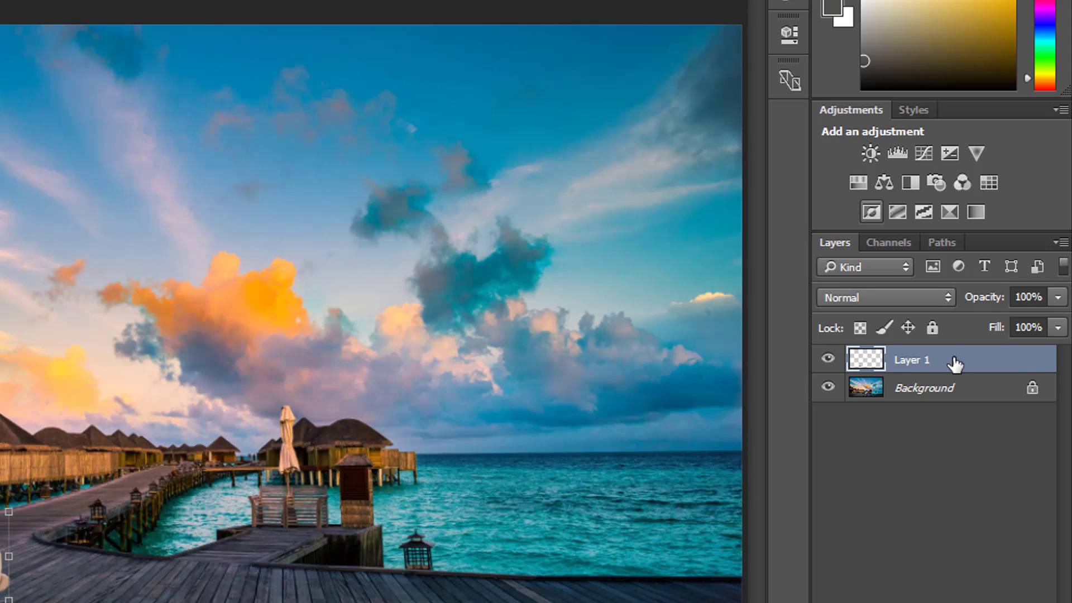
right_click(1012, 366)
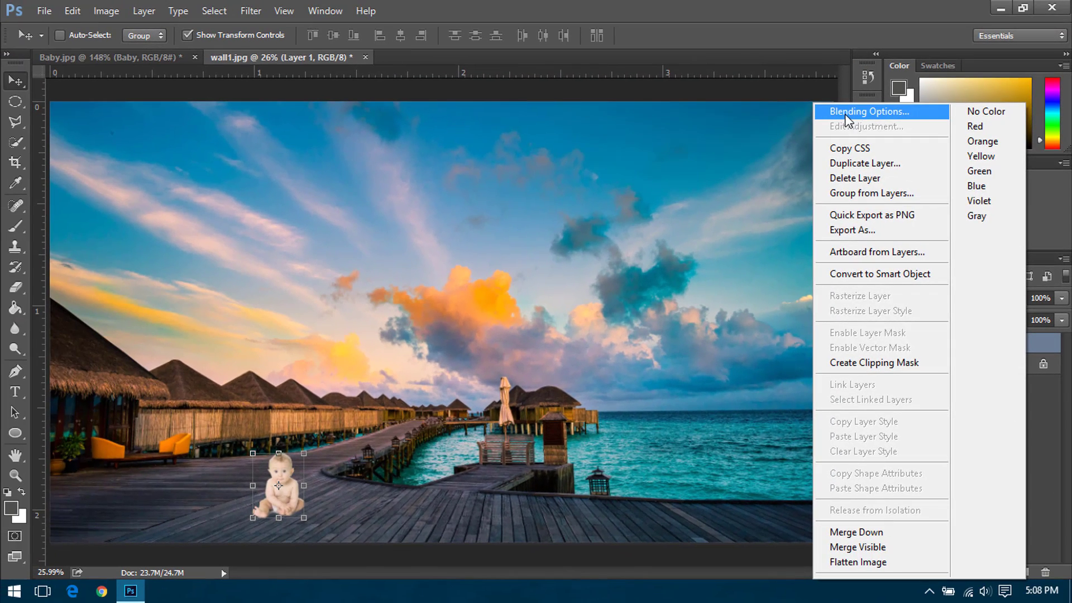
click(923, 112)
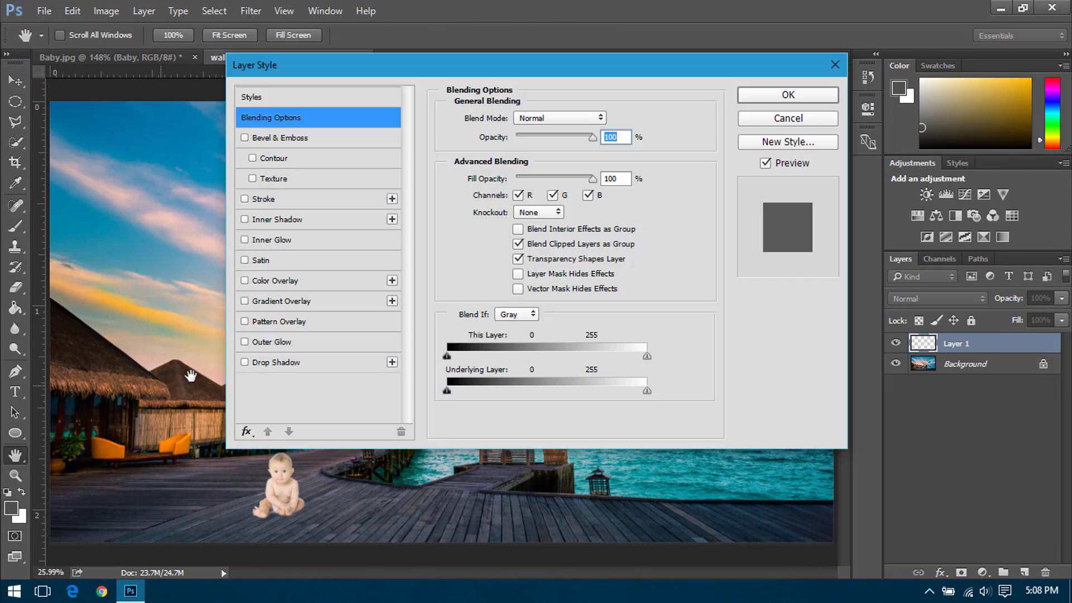
click(248, 365)
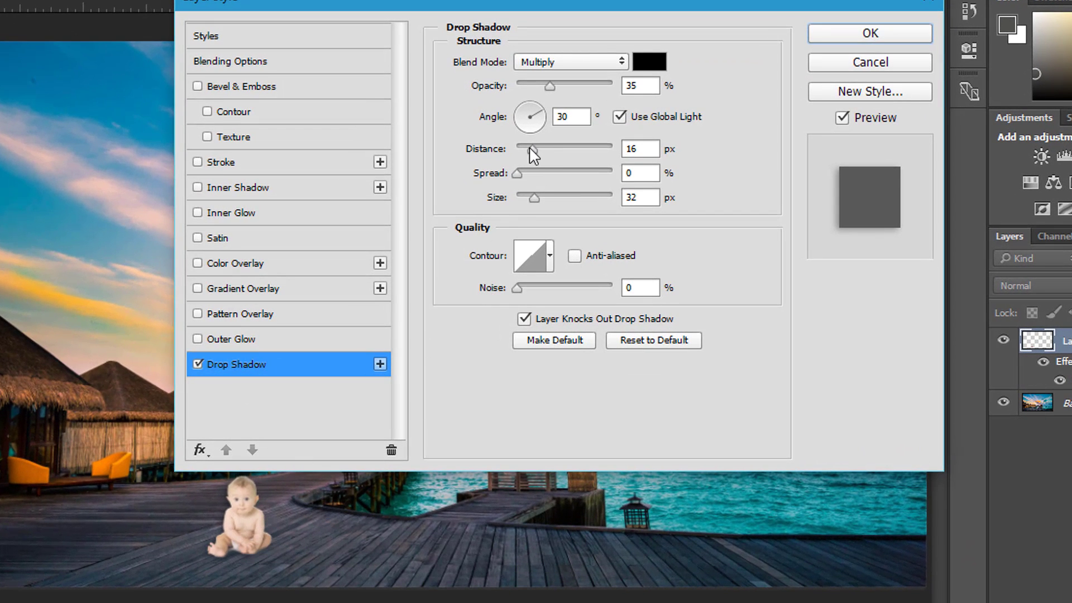
- Set the drop shadow's distance to 47 px and spread to 14%, apply the style, deselect the layer and check the baby's shadow
drag(533, 150, 562, 164)
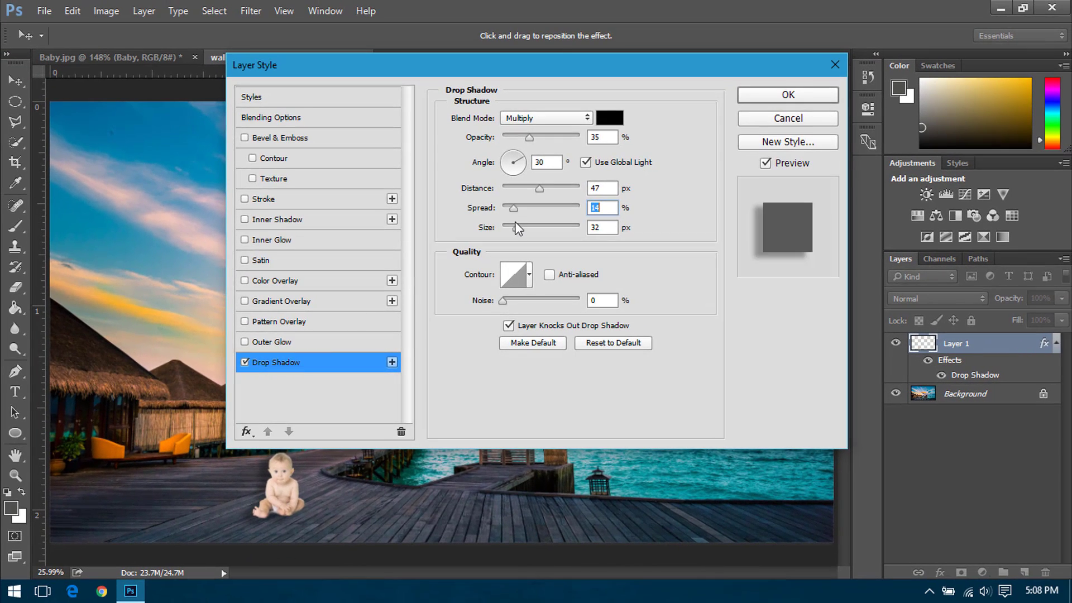
key(Return)
click(962, 461)
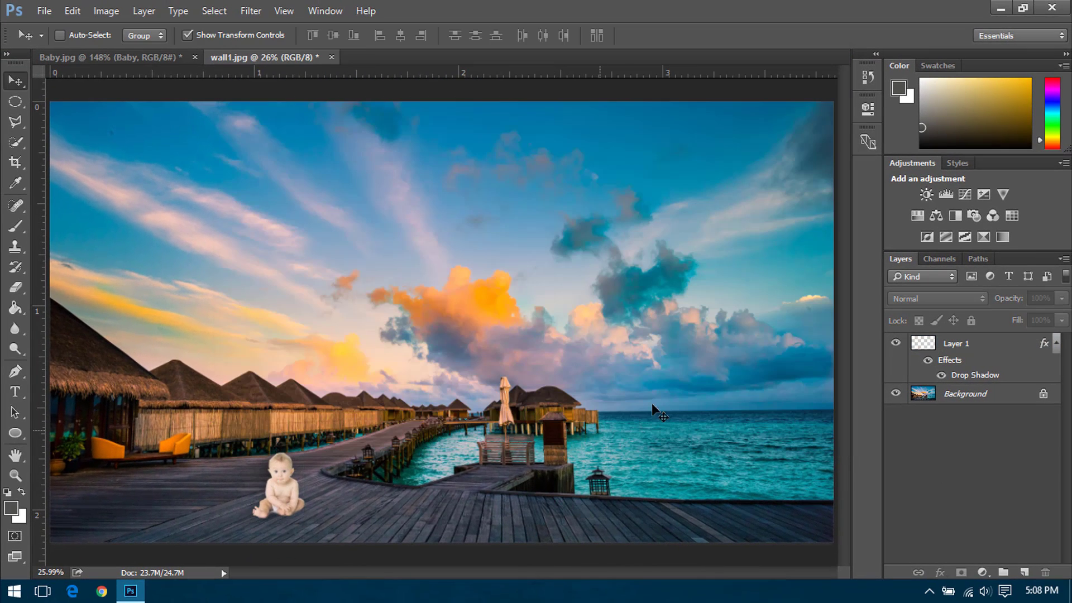
scroll(370, 421, up, 2)
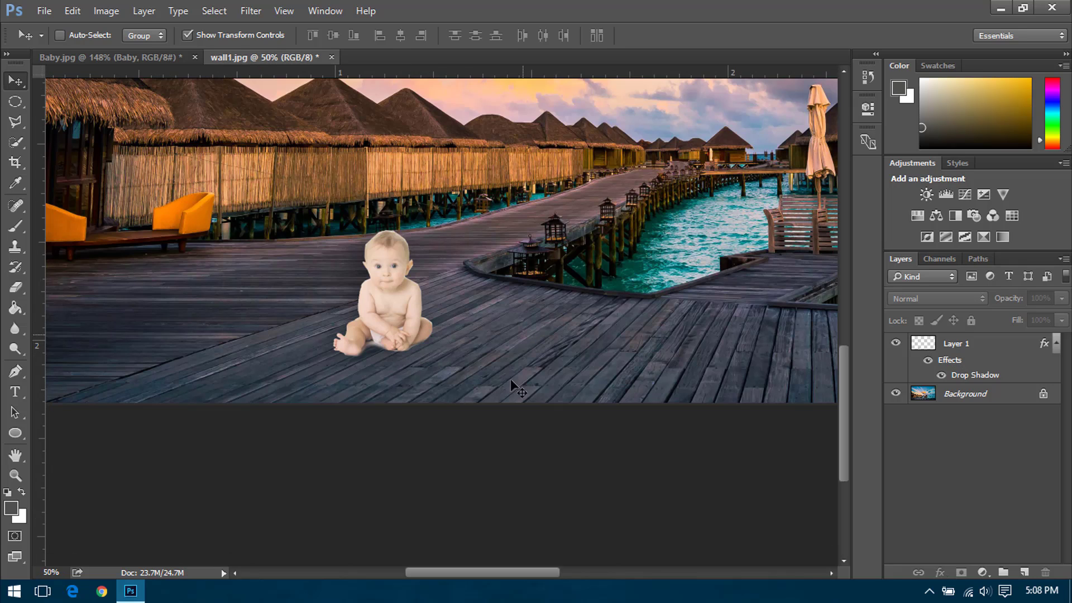
key(ctrl+0)
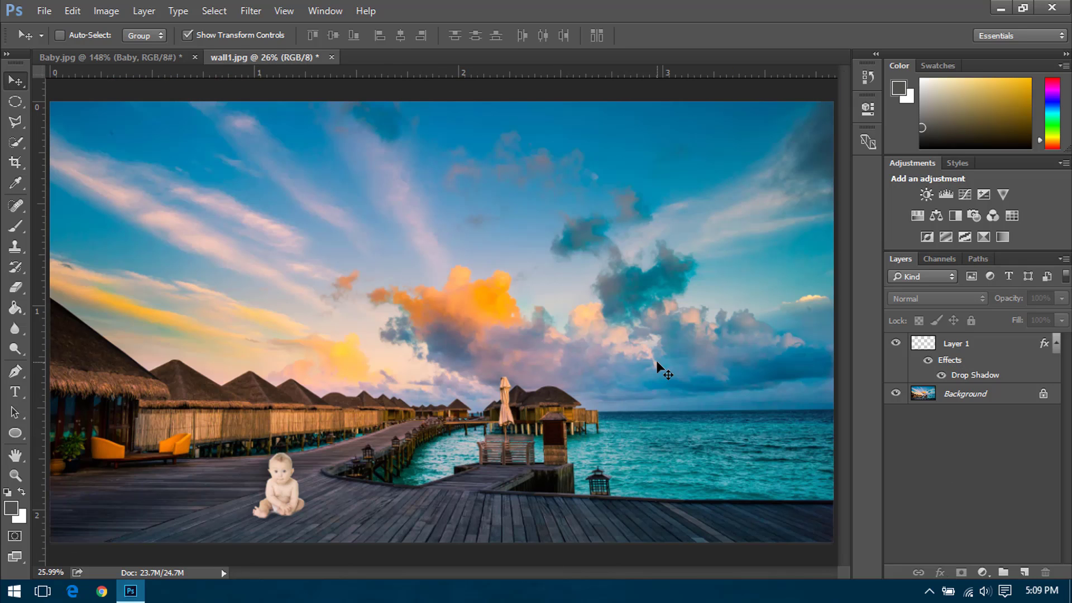